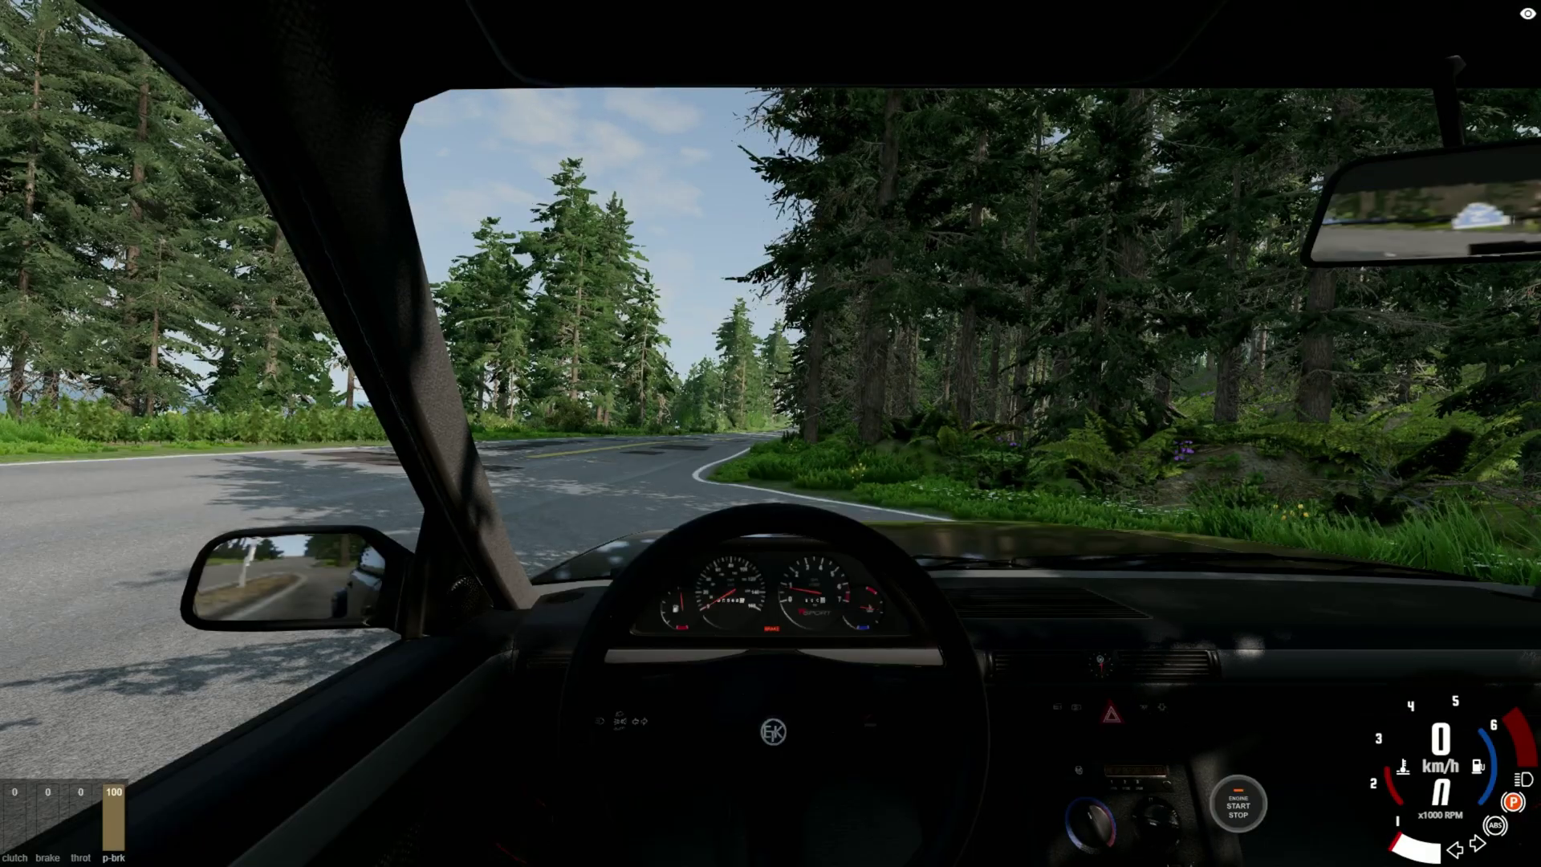
- Launch Chrome with the usual profile, maximize it, and enter 'OPENTRACKER' in the address bar
{"action": "key", "text": "super"}
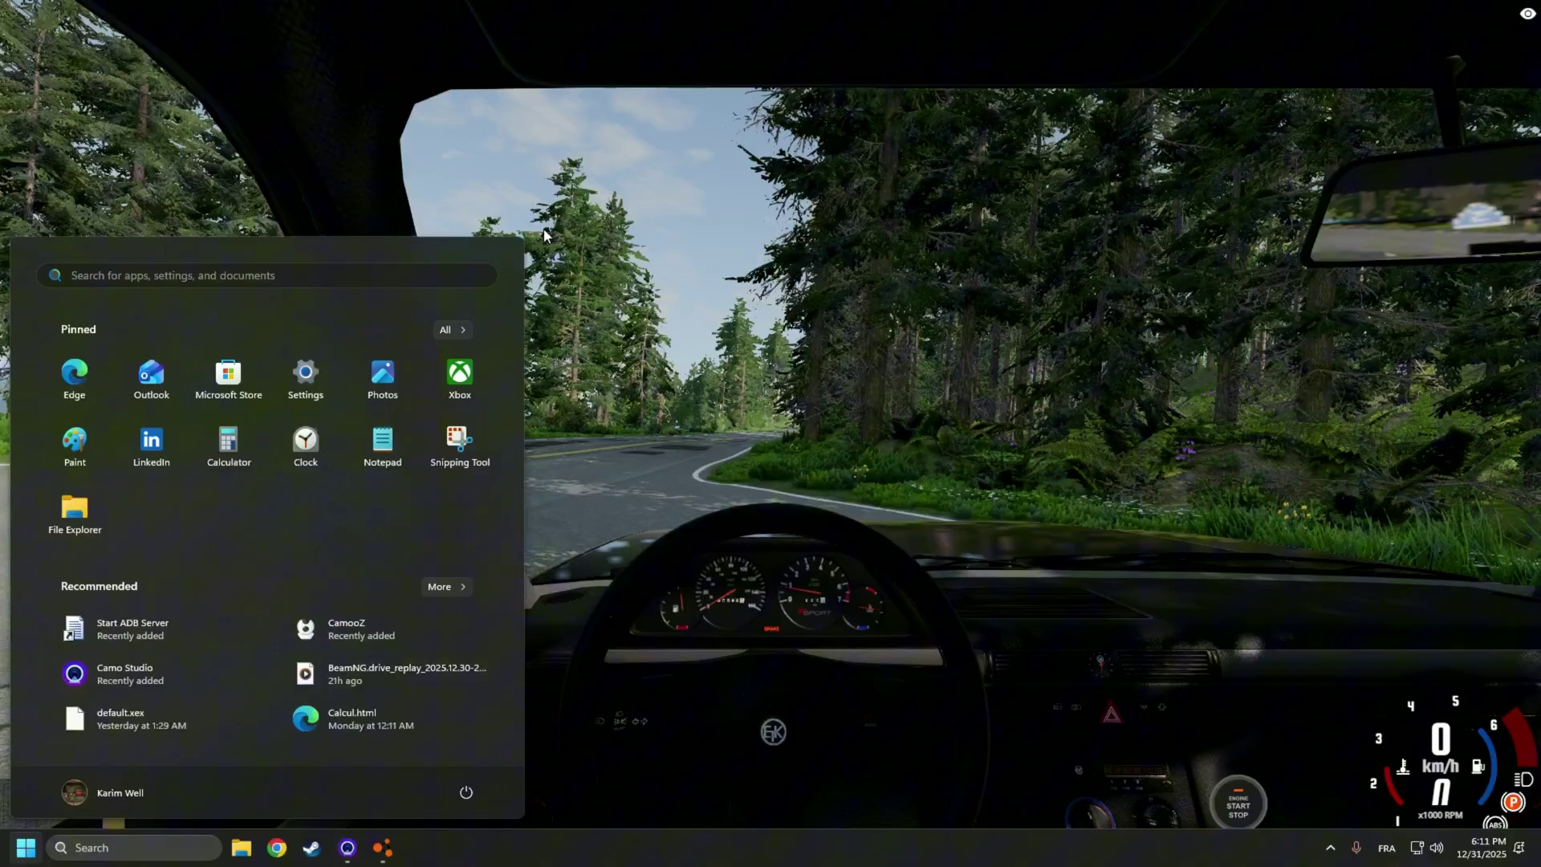
{"action": "left_click", "coordinate": [277, 848]}
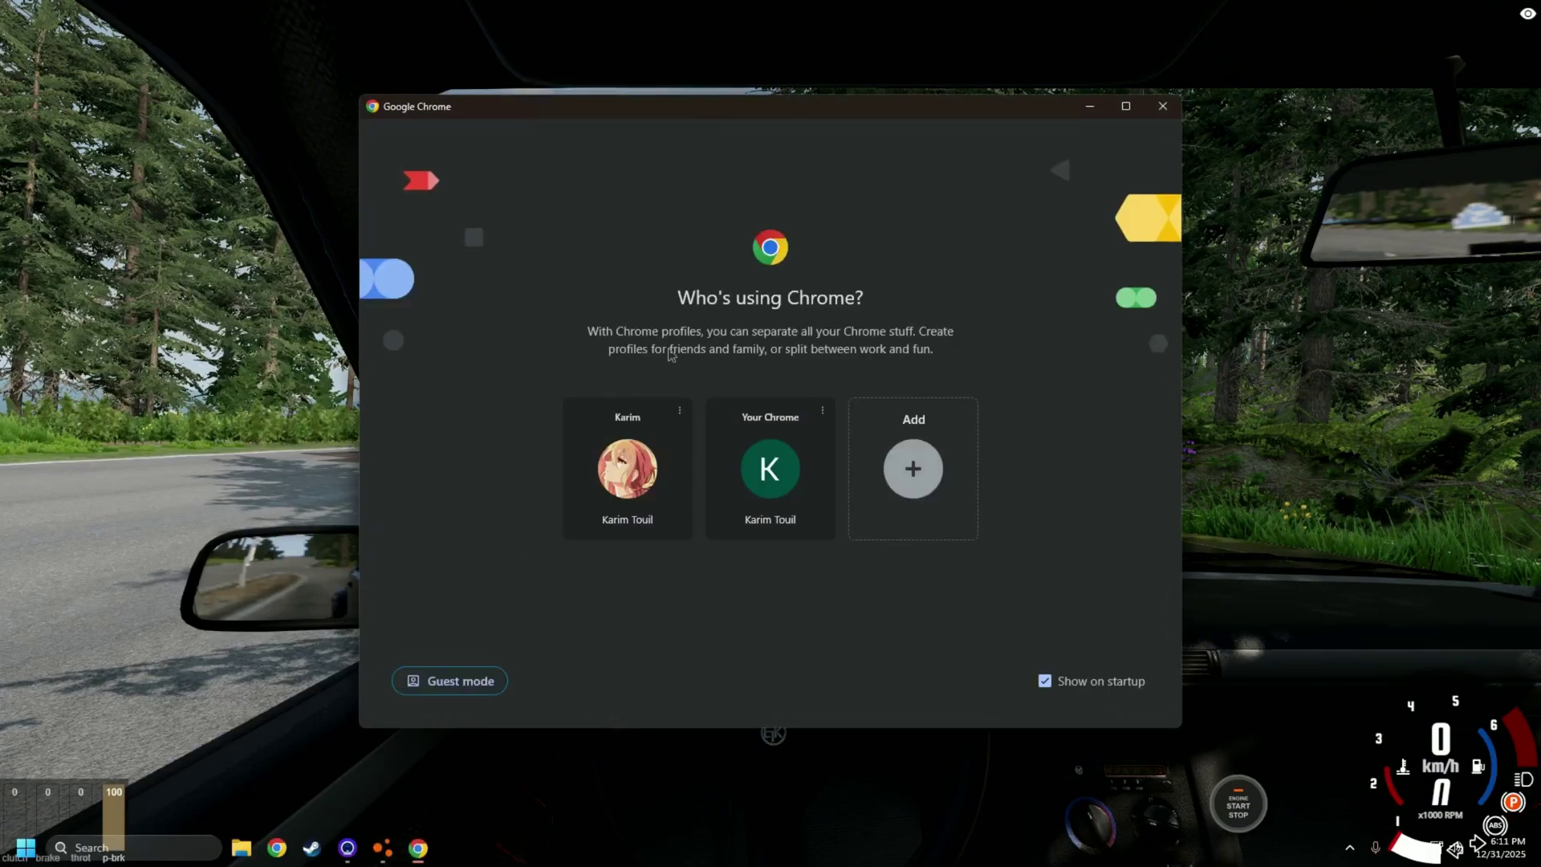
{"action": "left_click", "coordinate": [620, 450]}
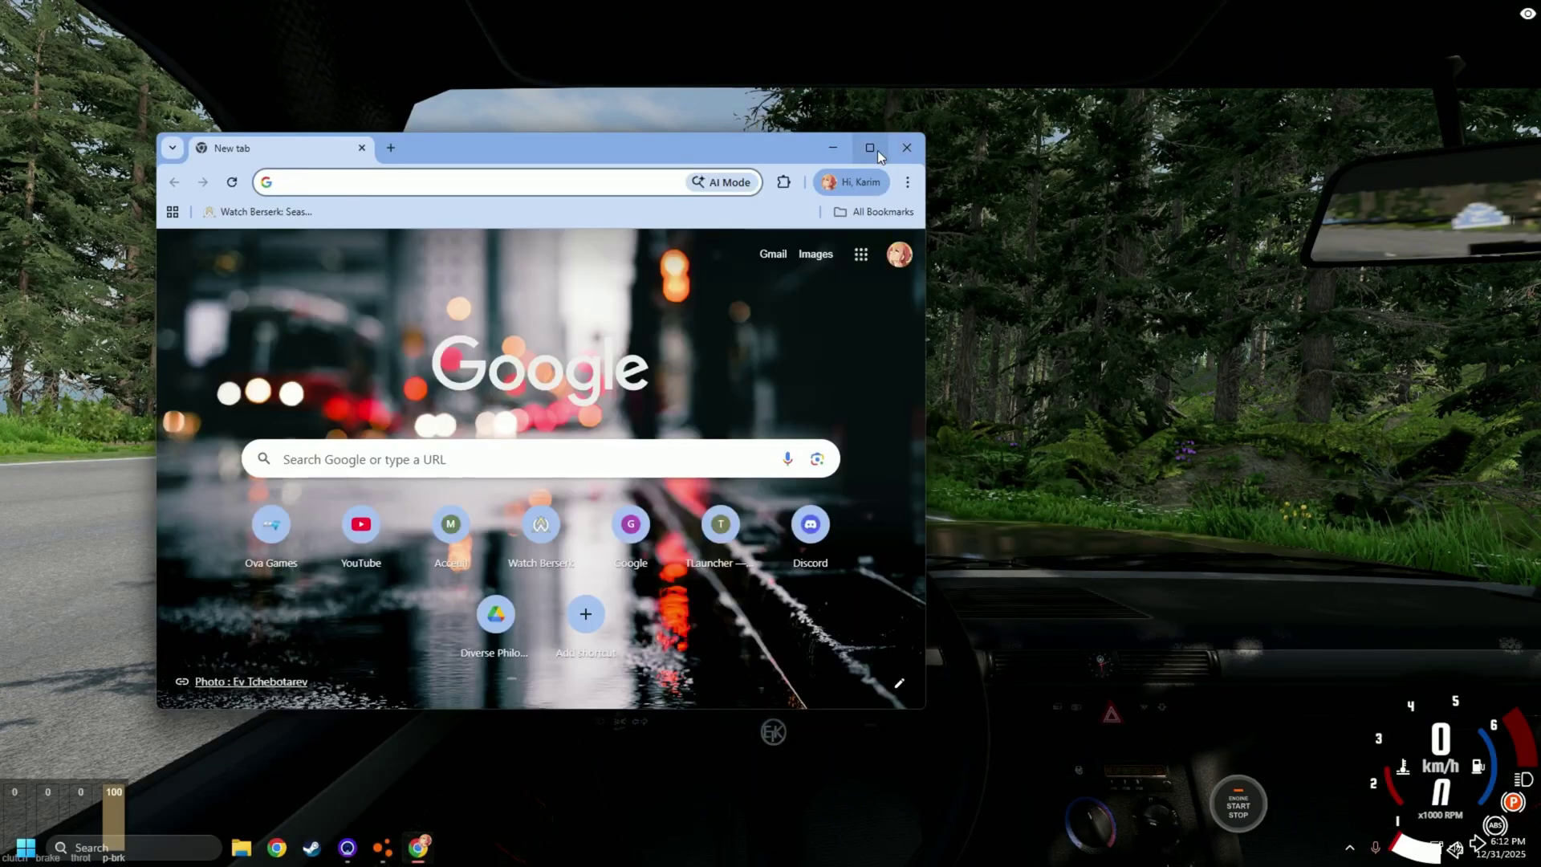
{"action": "left_click", "coordinate": [878, 151]}
{"action": "left_click", "coordinate": [523, 45]}
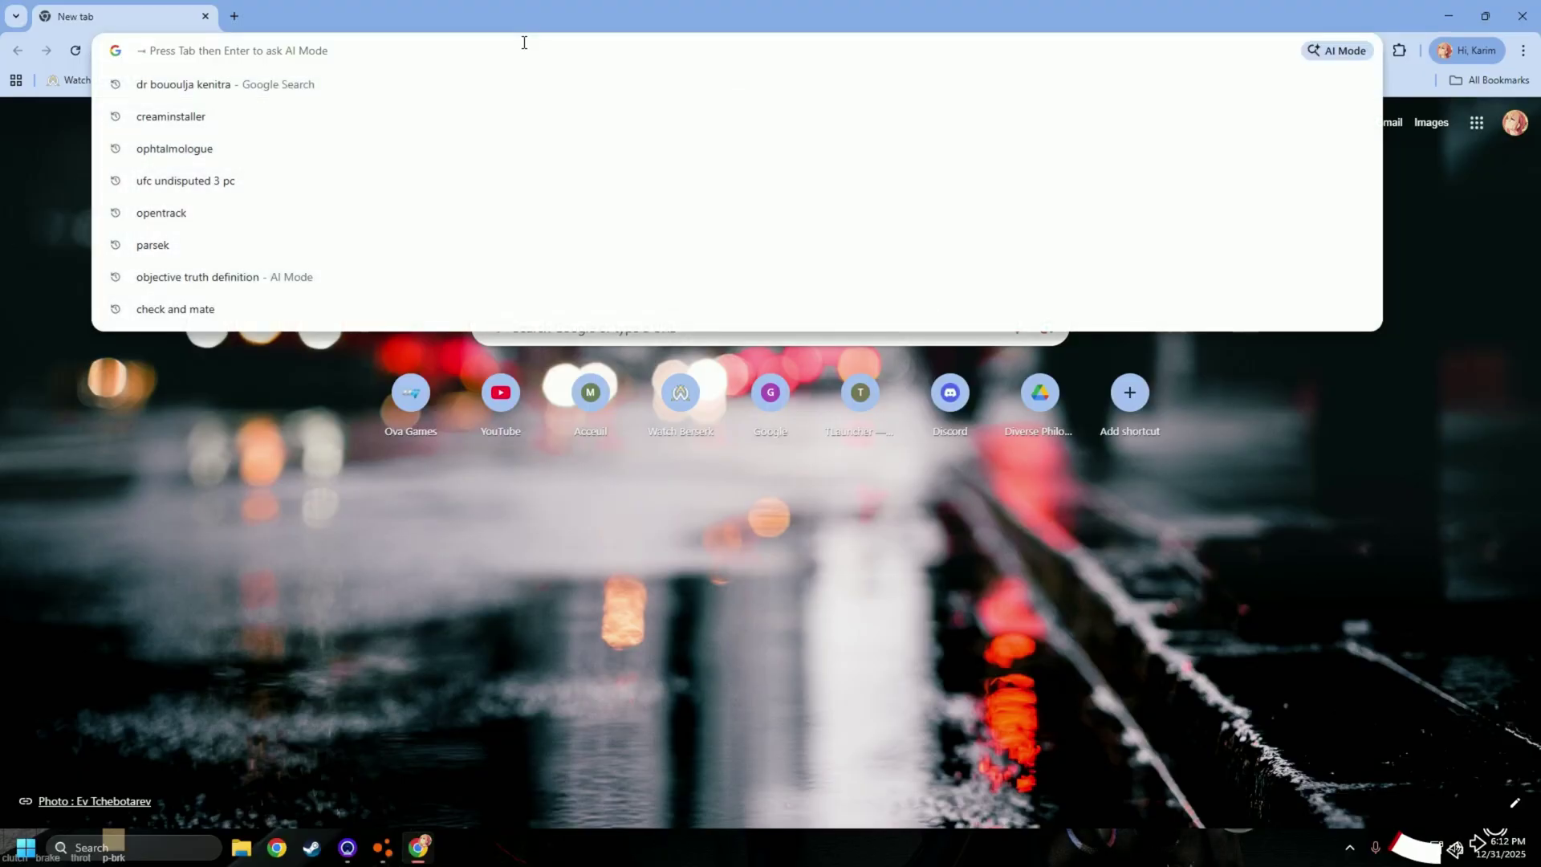
{"action": "type", "text": "OPEN"}
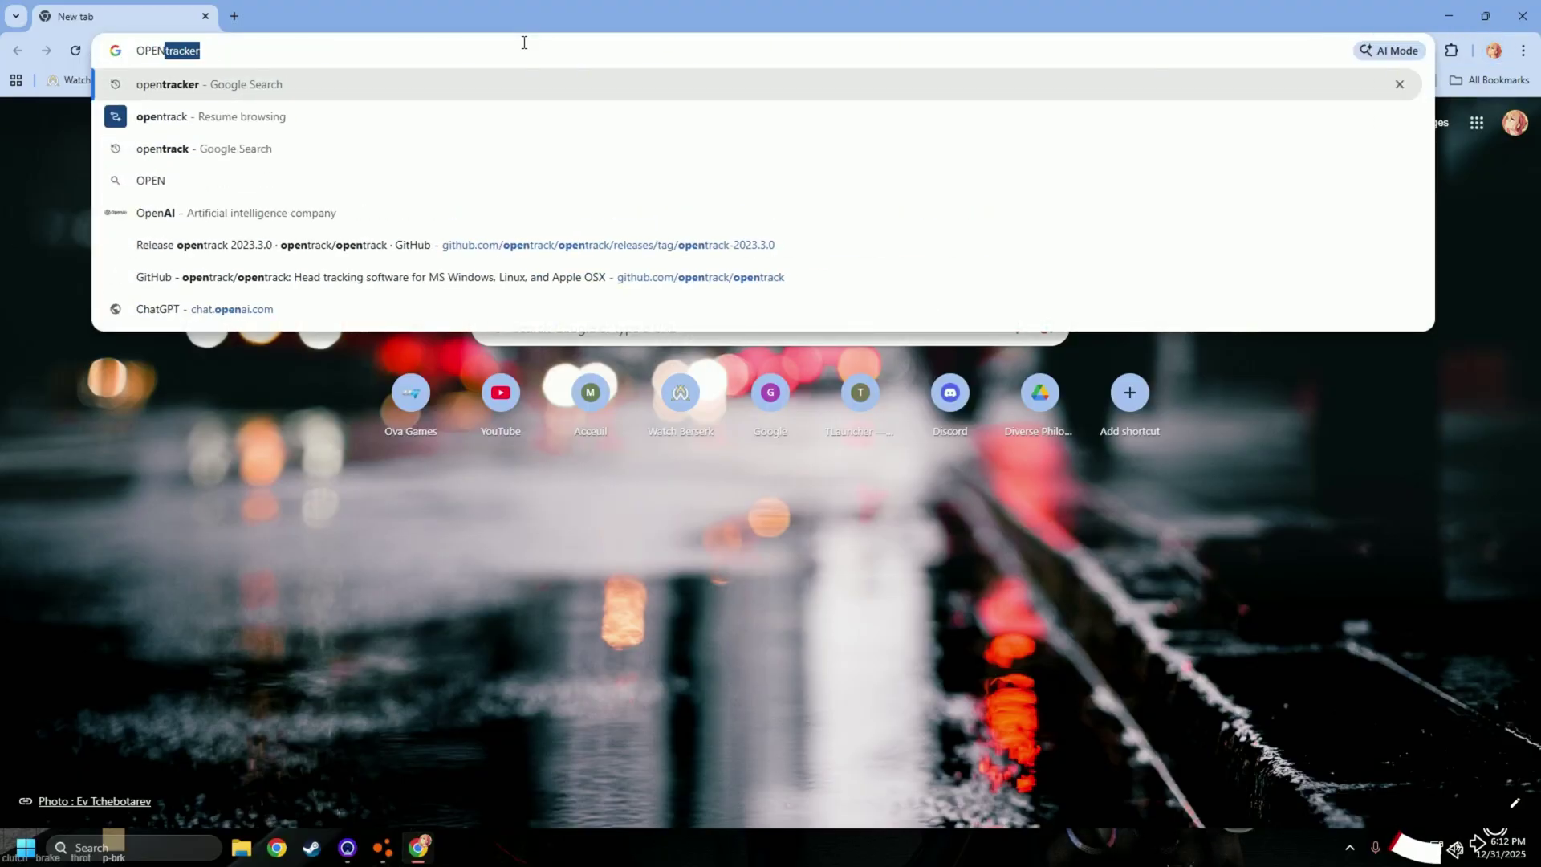
{"action": "type", "text": "TRACKER"}
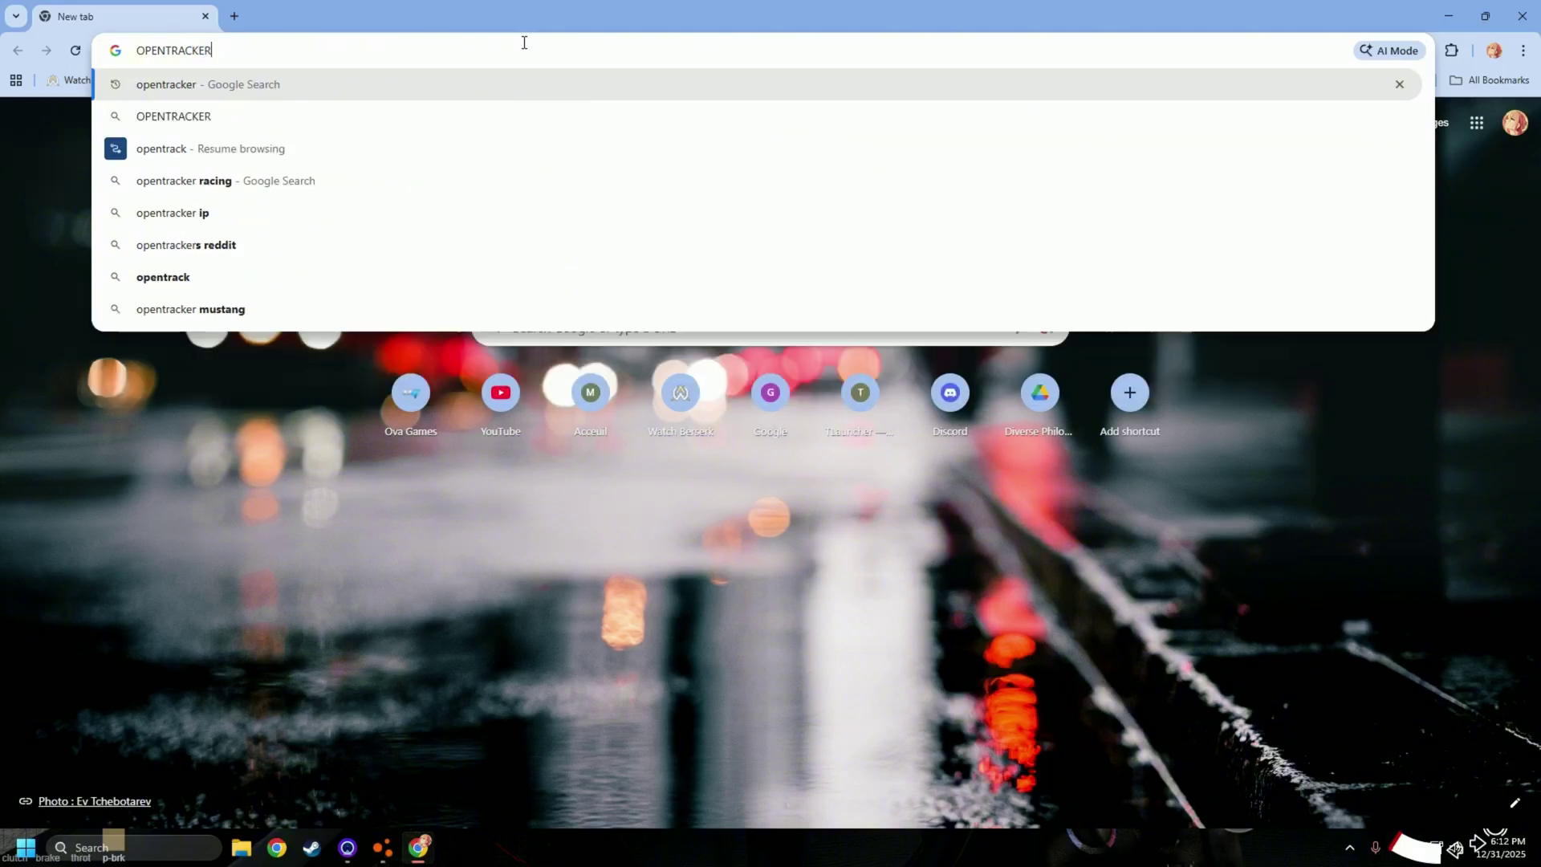
- Search for opentracker and open the opentrack GitHub repository result
{"action": "key", "text": "Return"}
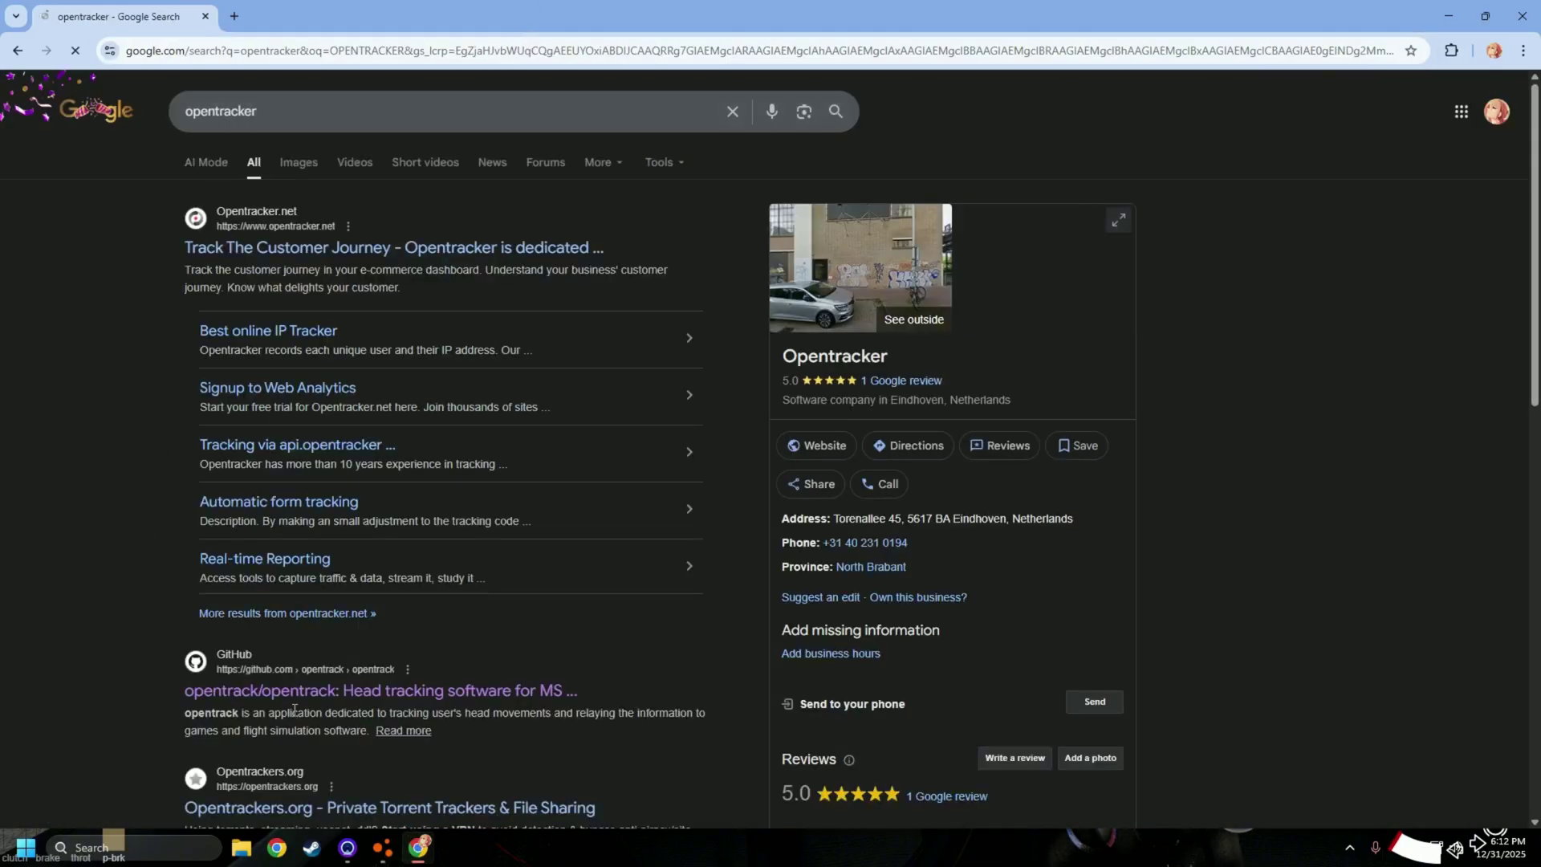
{"action": "scroll", "coordinate": [254, 552], "scroll_direction": "down", "scroll_amount": 2}
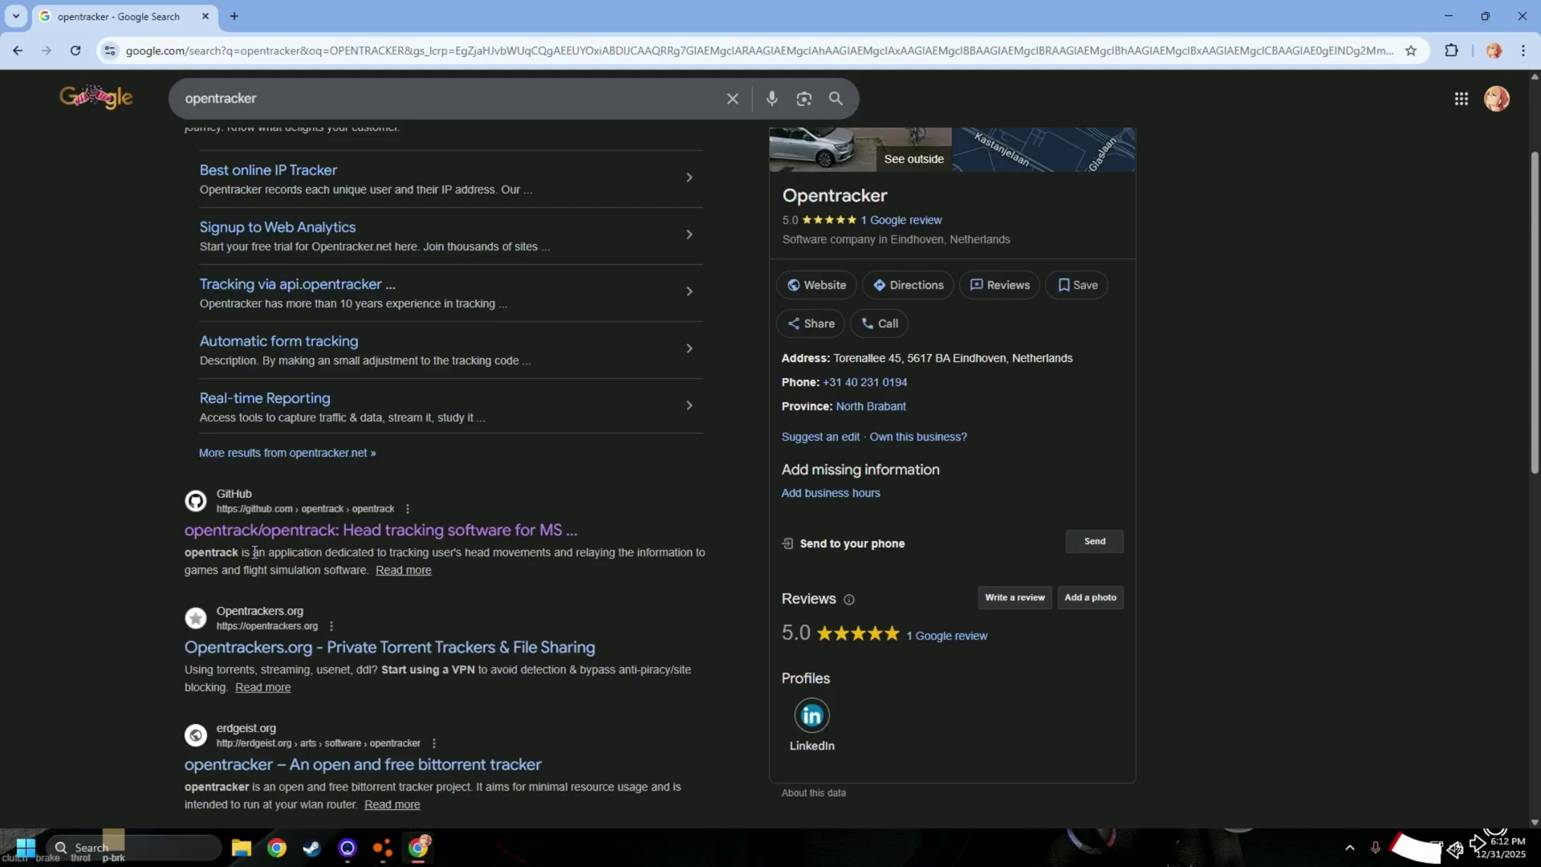
{"action": "left_click", "coordinate": [359, 523]}
- Download opentrack-2026.1.0-win32-portable.7z from the 2026.1.0 release assets and check its progress
{"action": "scroll", "coordinate": [1032, 469], "scroll_direction": "down", "scroll_amount": 2}
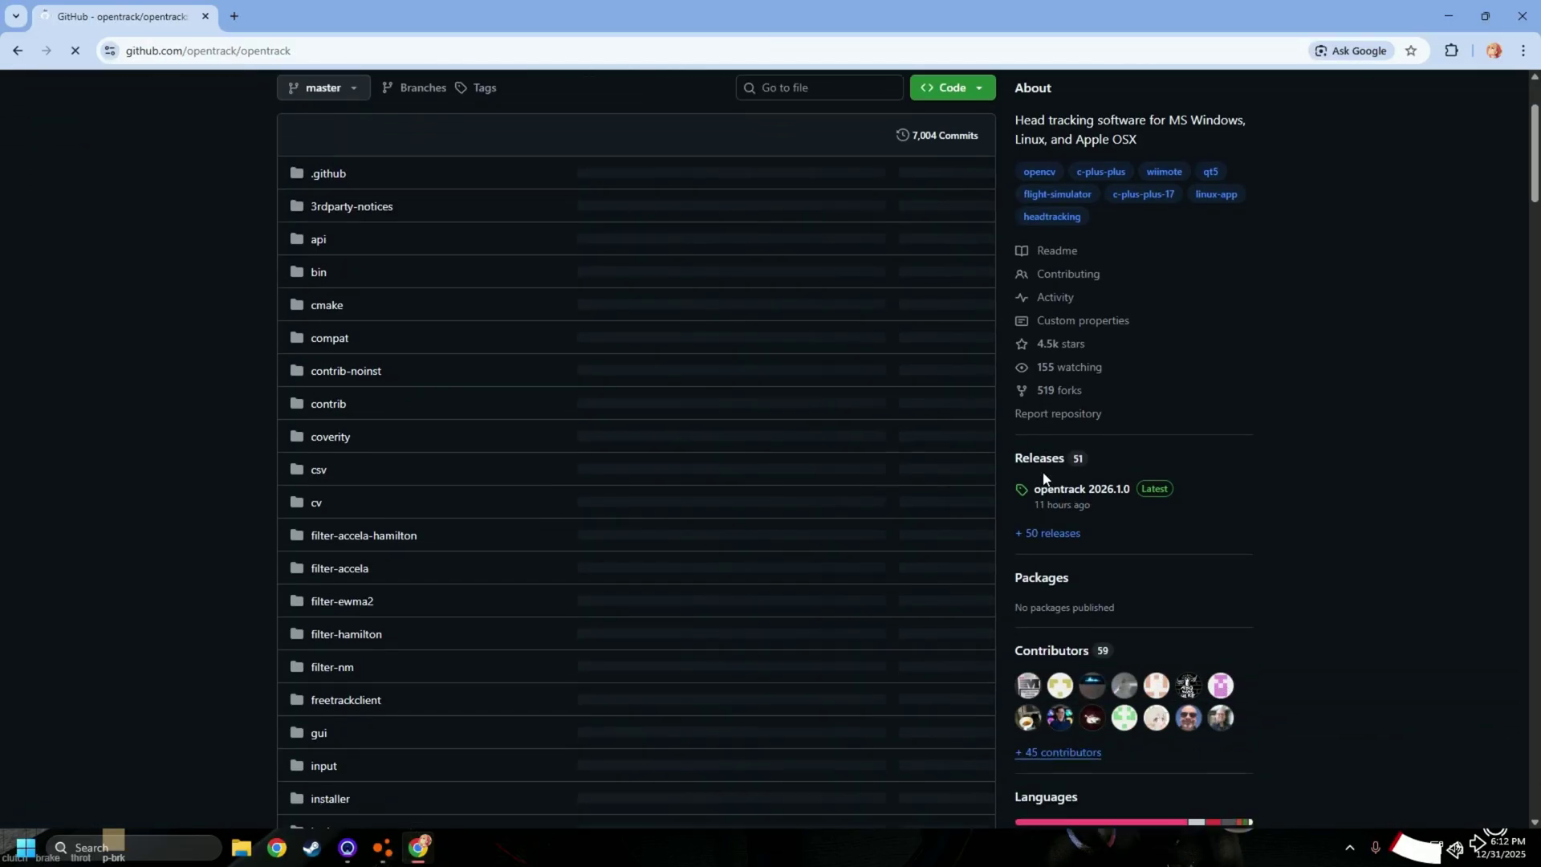
{"action": "left_click", "coordinate": [1052, 491]}
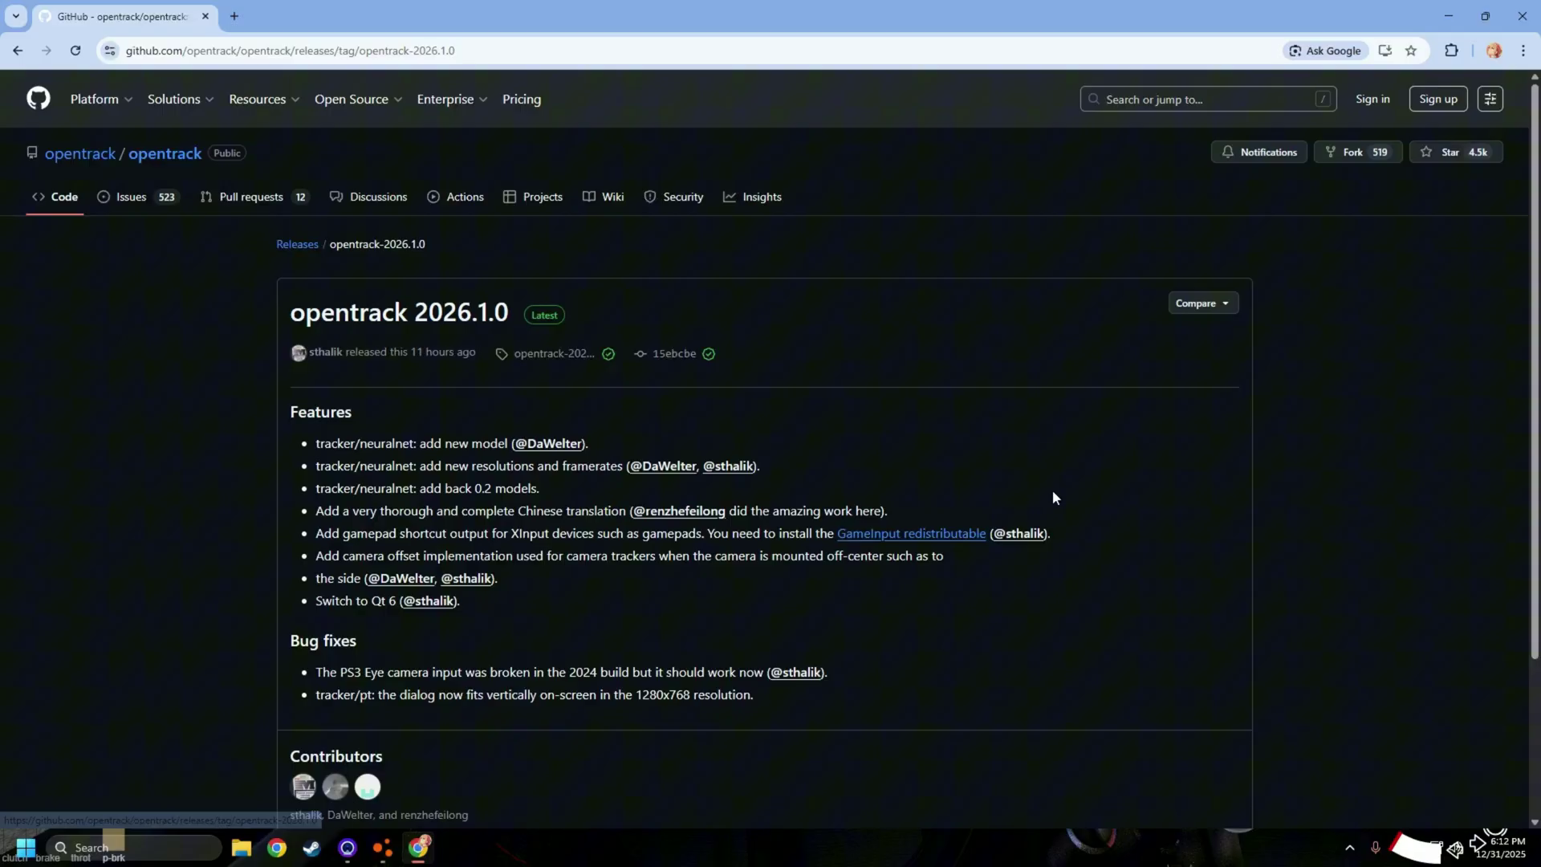
{"action": "scroll", "coordinate": [1044, 494], "scroll_direction": "down", "scroll_amount": 5}
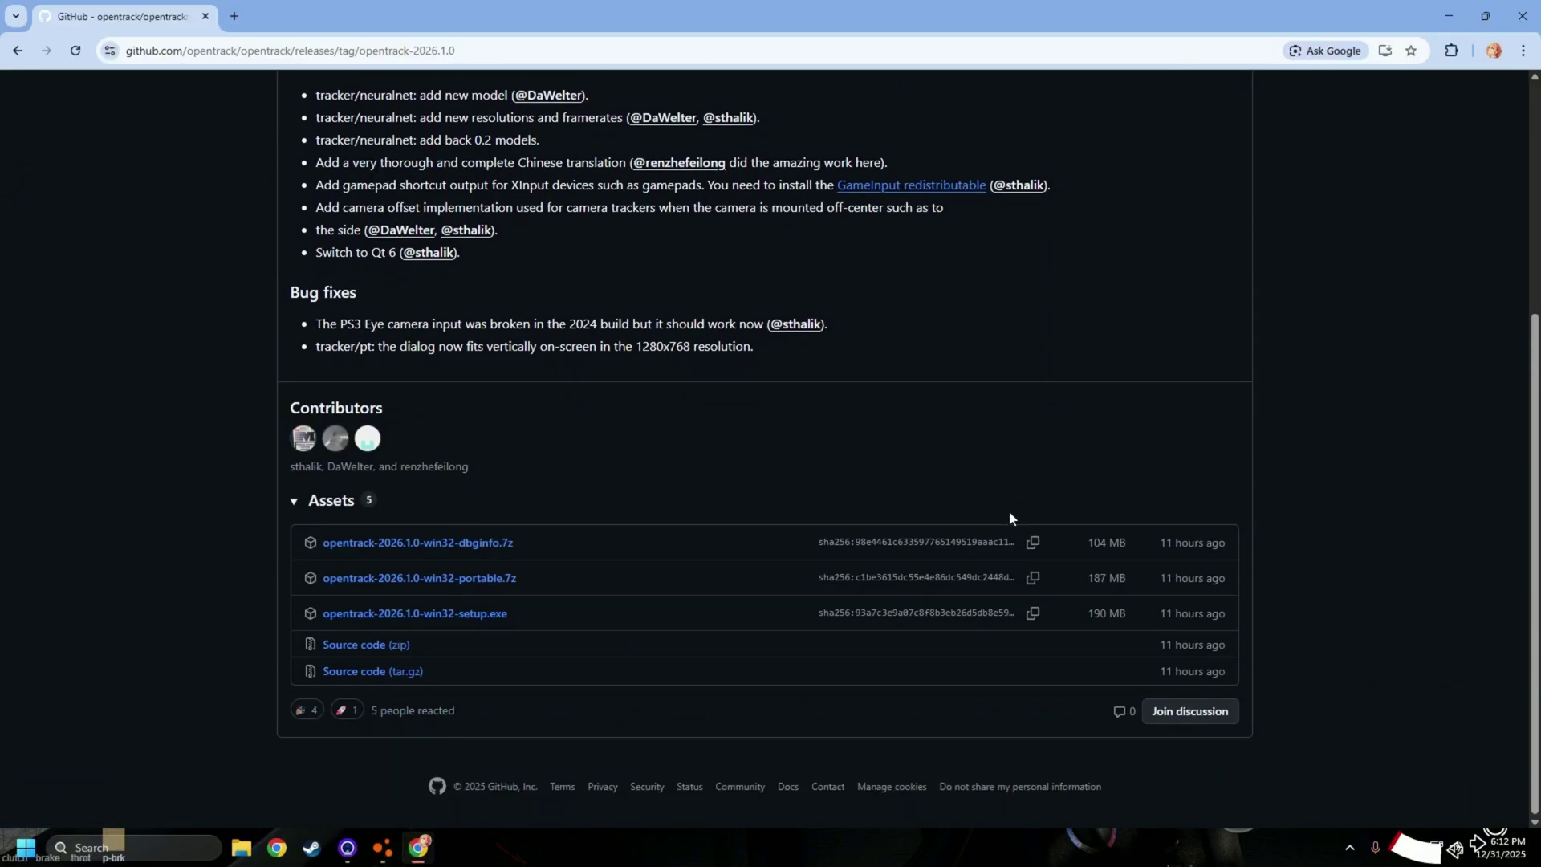
{"action": "left_click", "coordinate": [461, 586]}
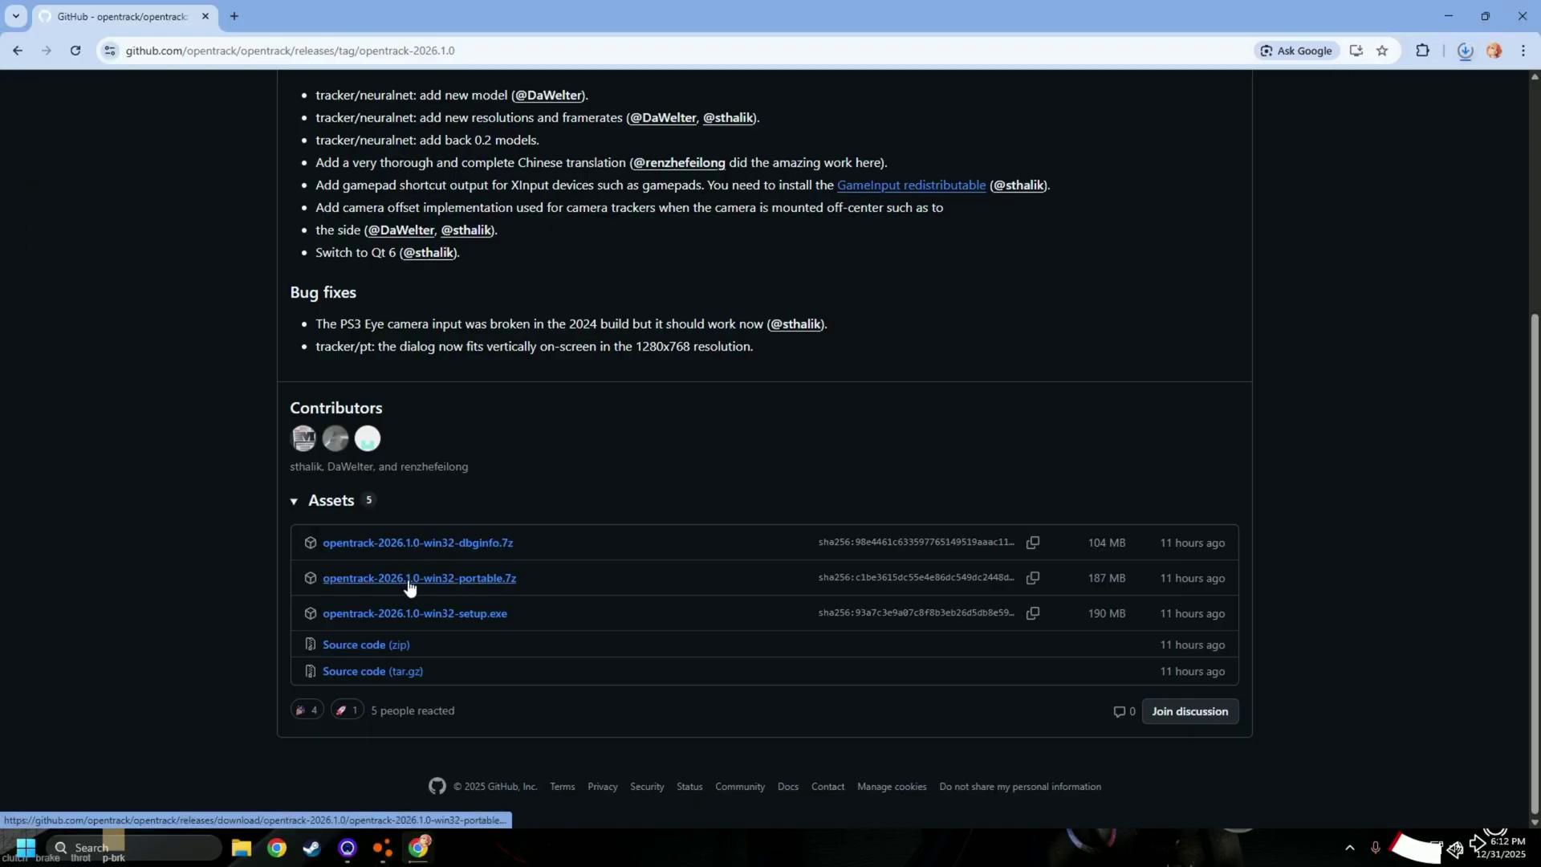
{"action": "left_click", "coordinate": [1465, 50]}
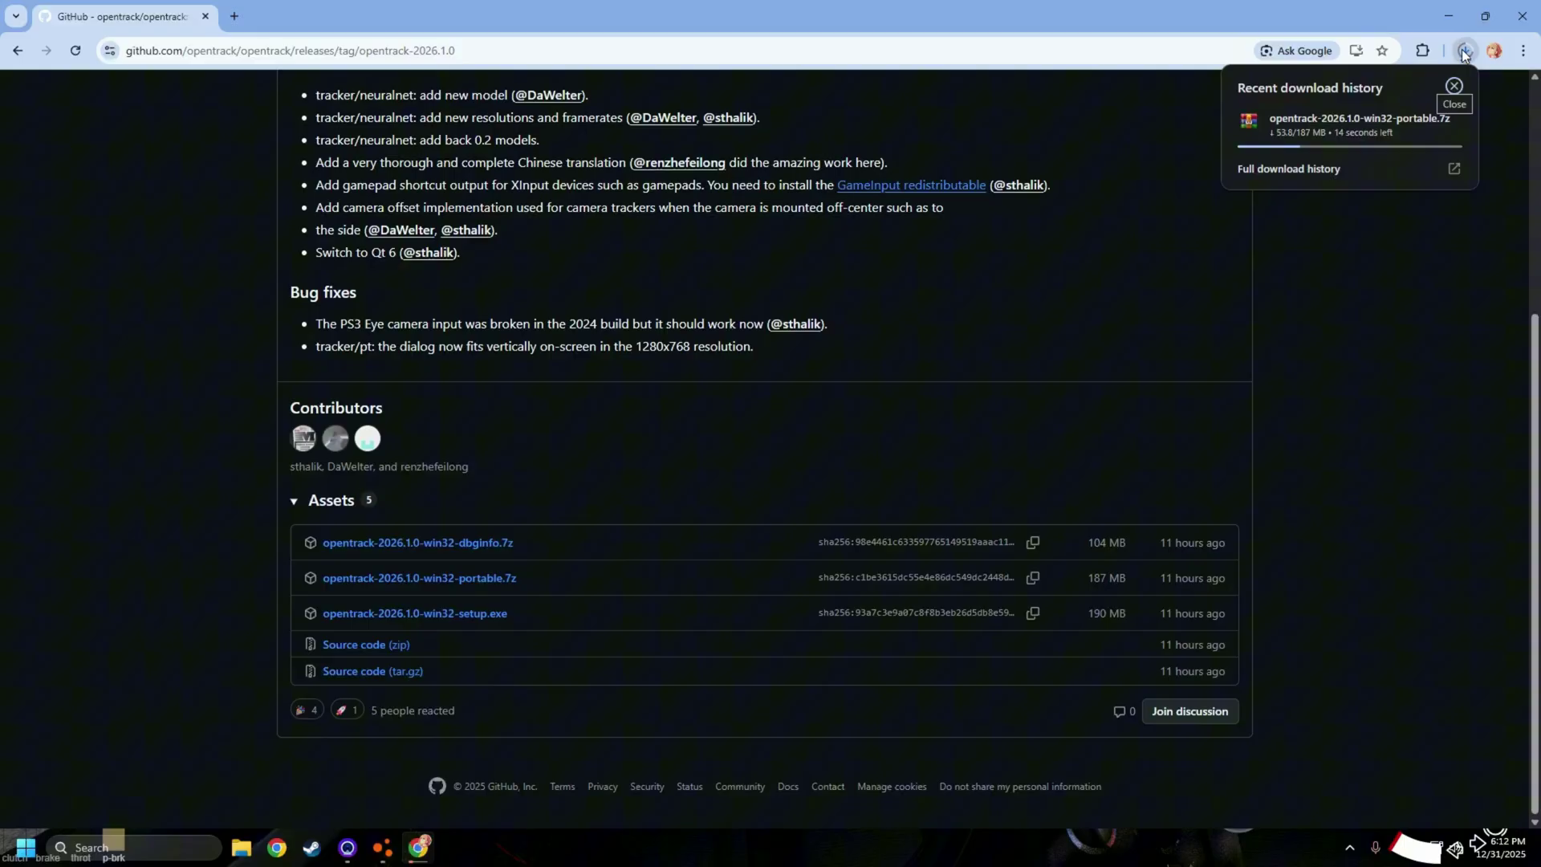
{"action": "left_click", "coordinate": [1460, 49]}
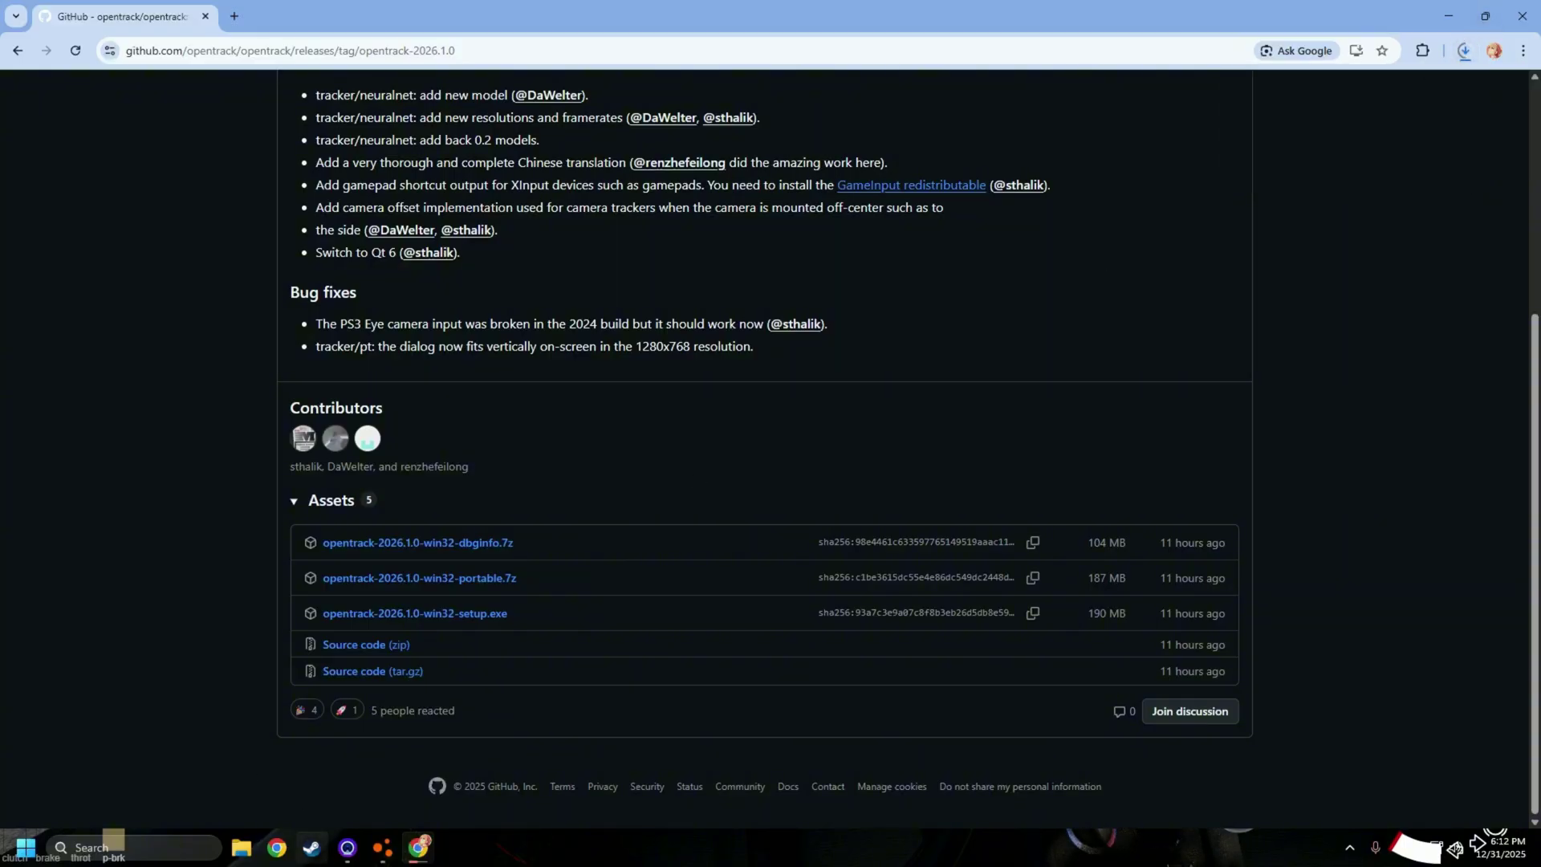
{"action": "mouse_move", "coordinate": [338, 862]}
- Extract opentrack-2026.1.0-win32-portable.7z in Downloads with WinRAR and open its install folder
{"action": "left_click", "coordinate": [241, 848]}
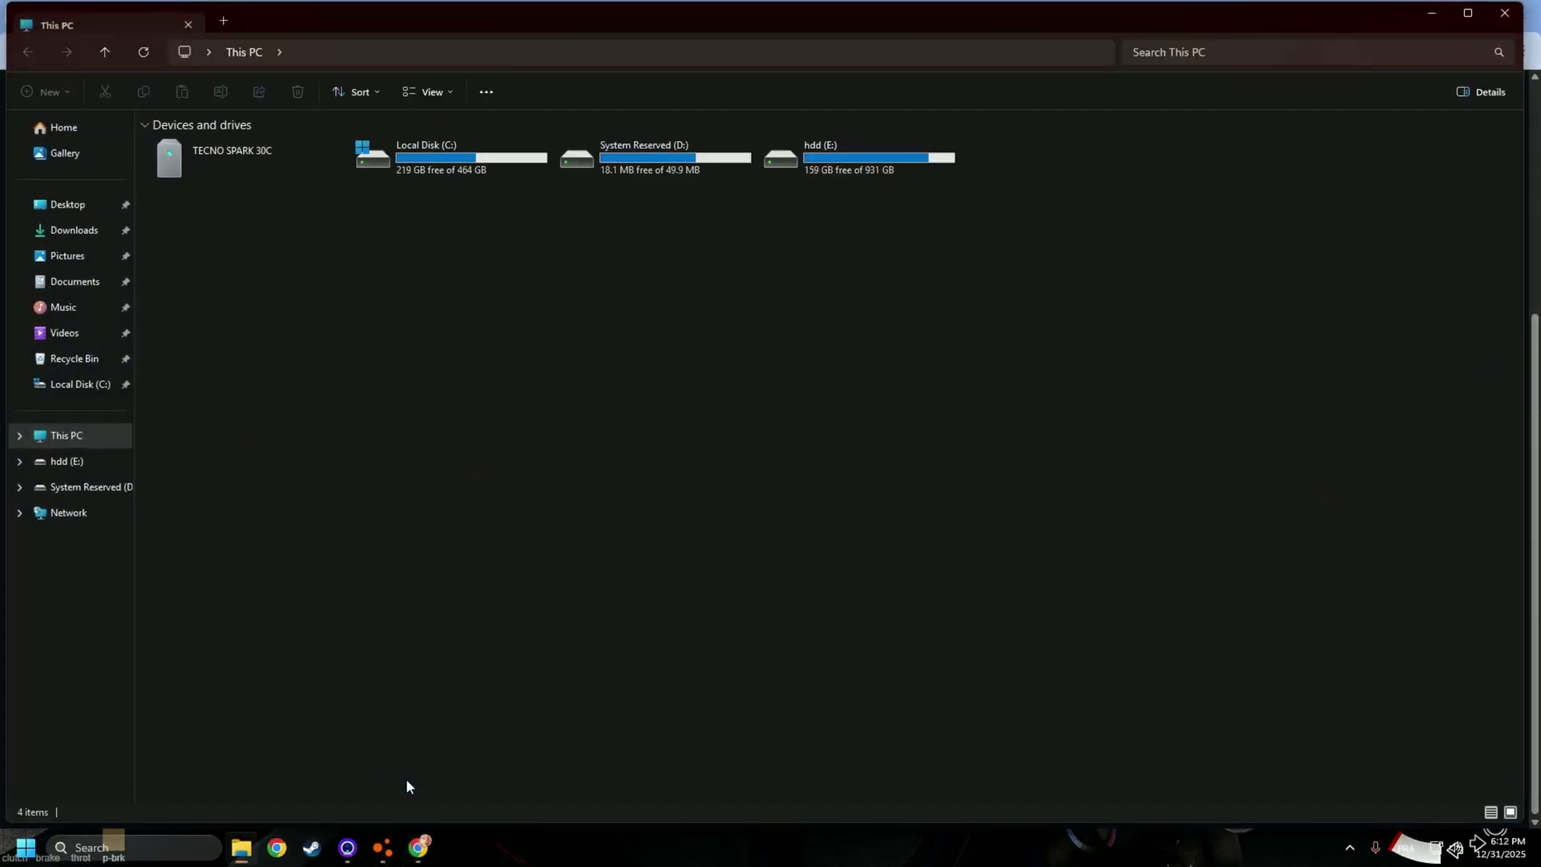
{"action": "left_click", "coordinate": [81, 231]}
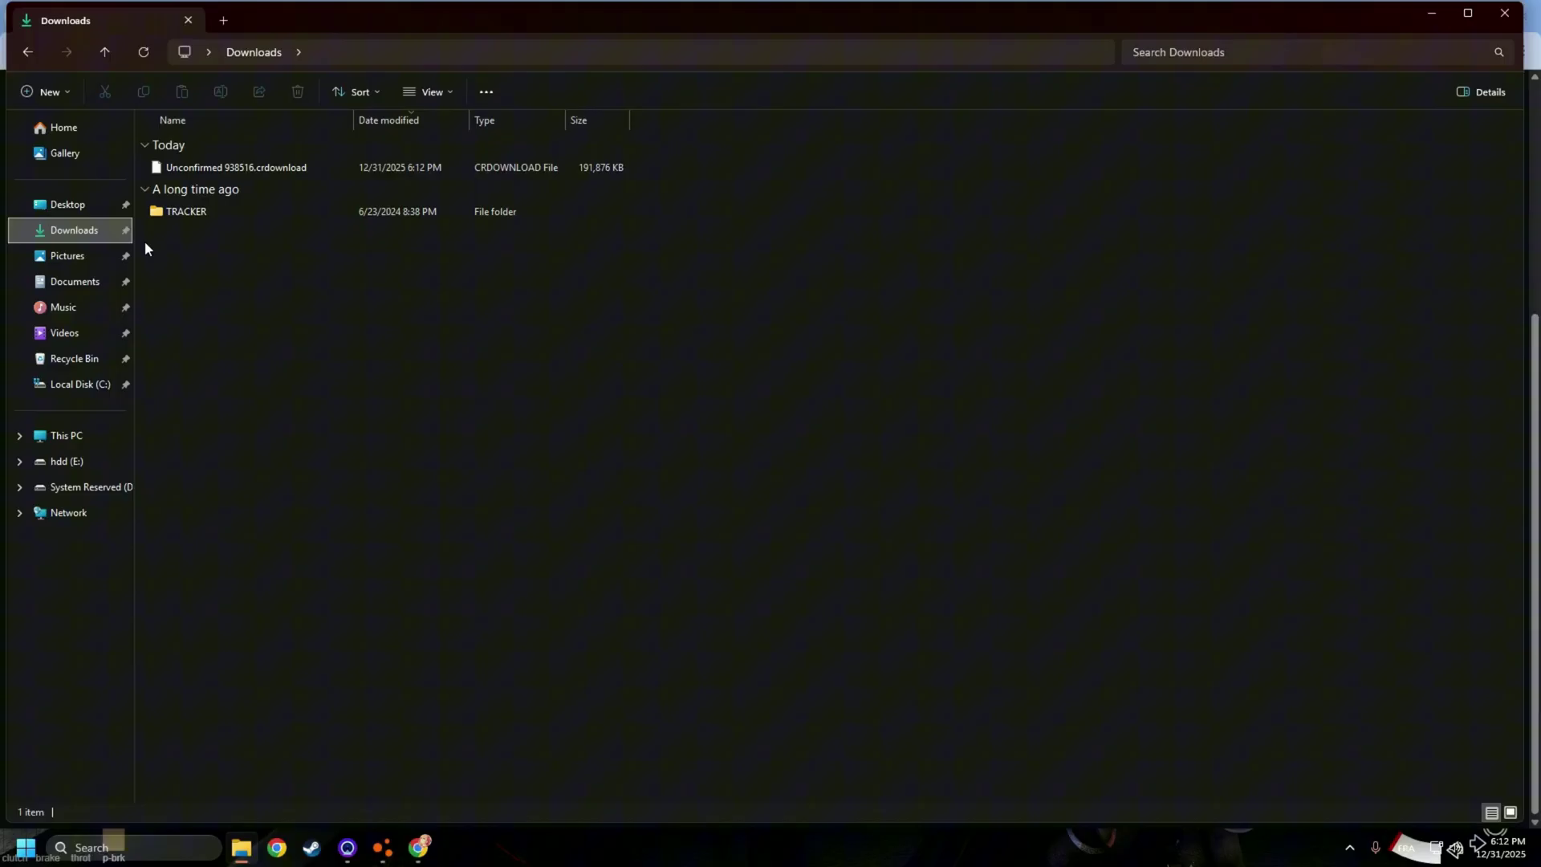
{"action": "left_click", "coordinate": [320, 166]}
{"action": "right_click", "coordinate": [317, 165]}
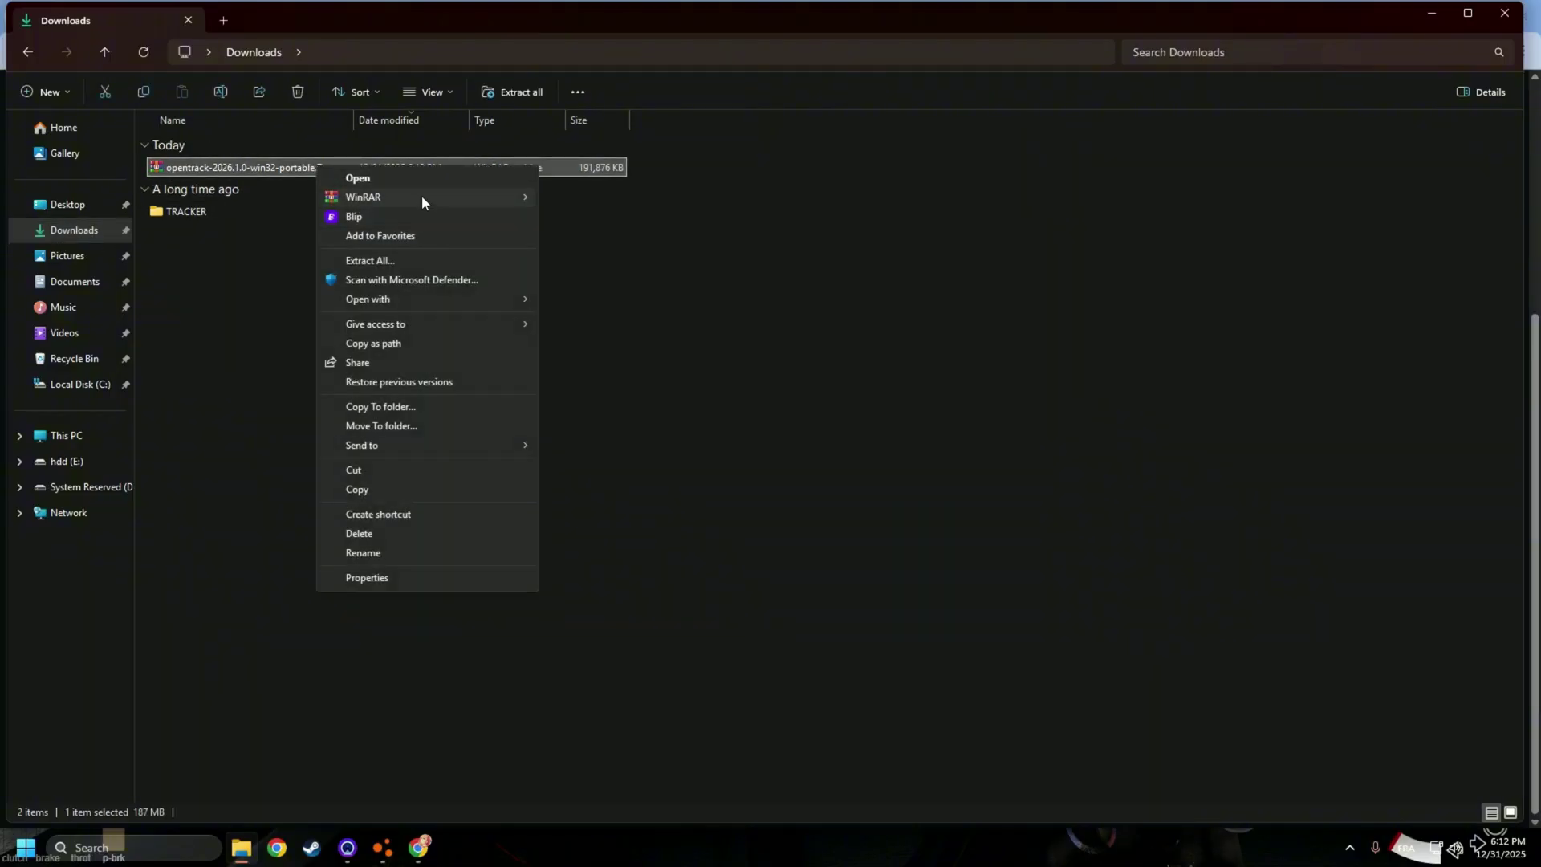
{"action": "mouse_move", "coordinate": [422, 200]}
{"action": "left_click", "coordinate": [649, 226]}
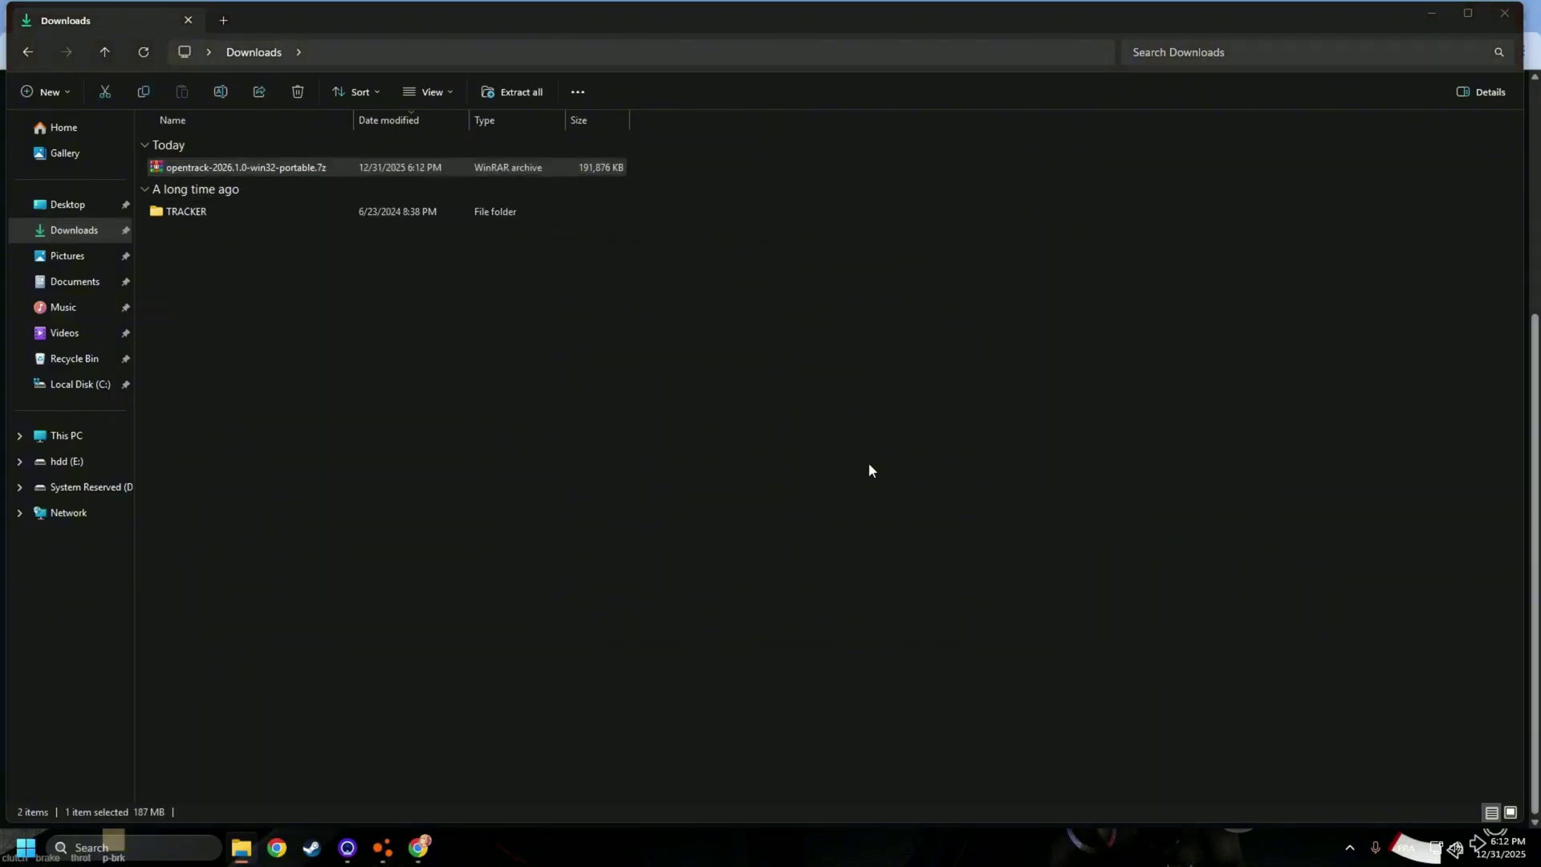
{"action": "left_click", "coordinate": [813, 603]}
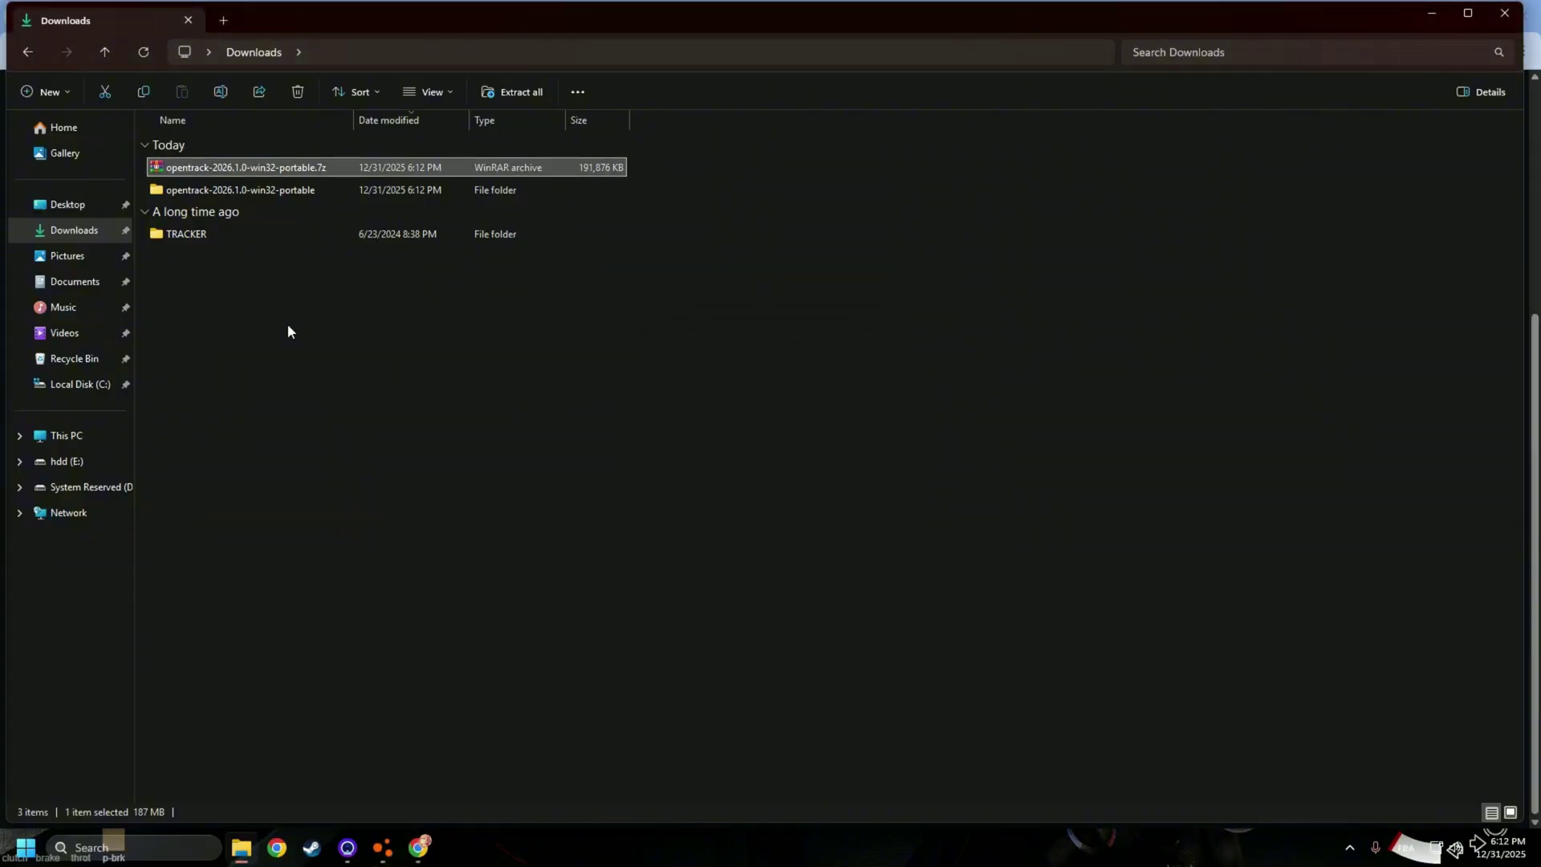
{"action": "double_click", "coordinate": [247, 186]}
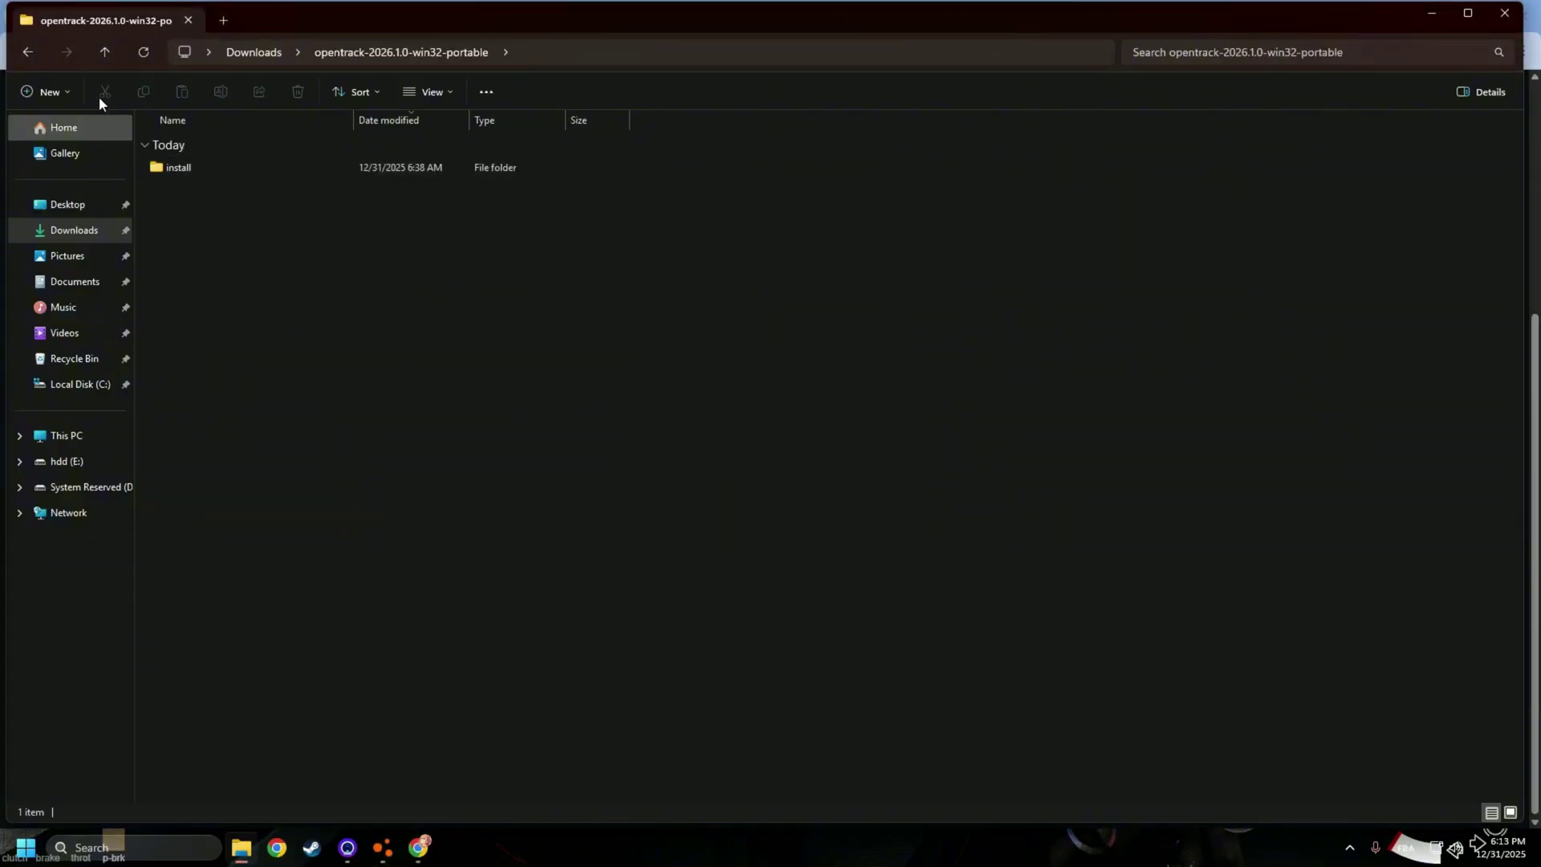
{"action": "double_click", "coordinate": [191, 165]}
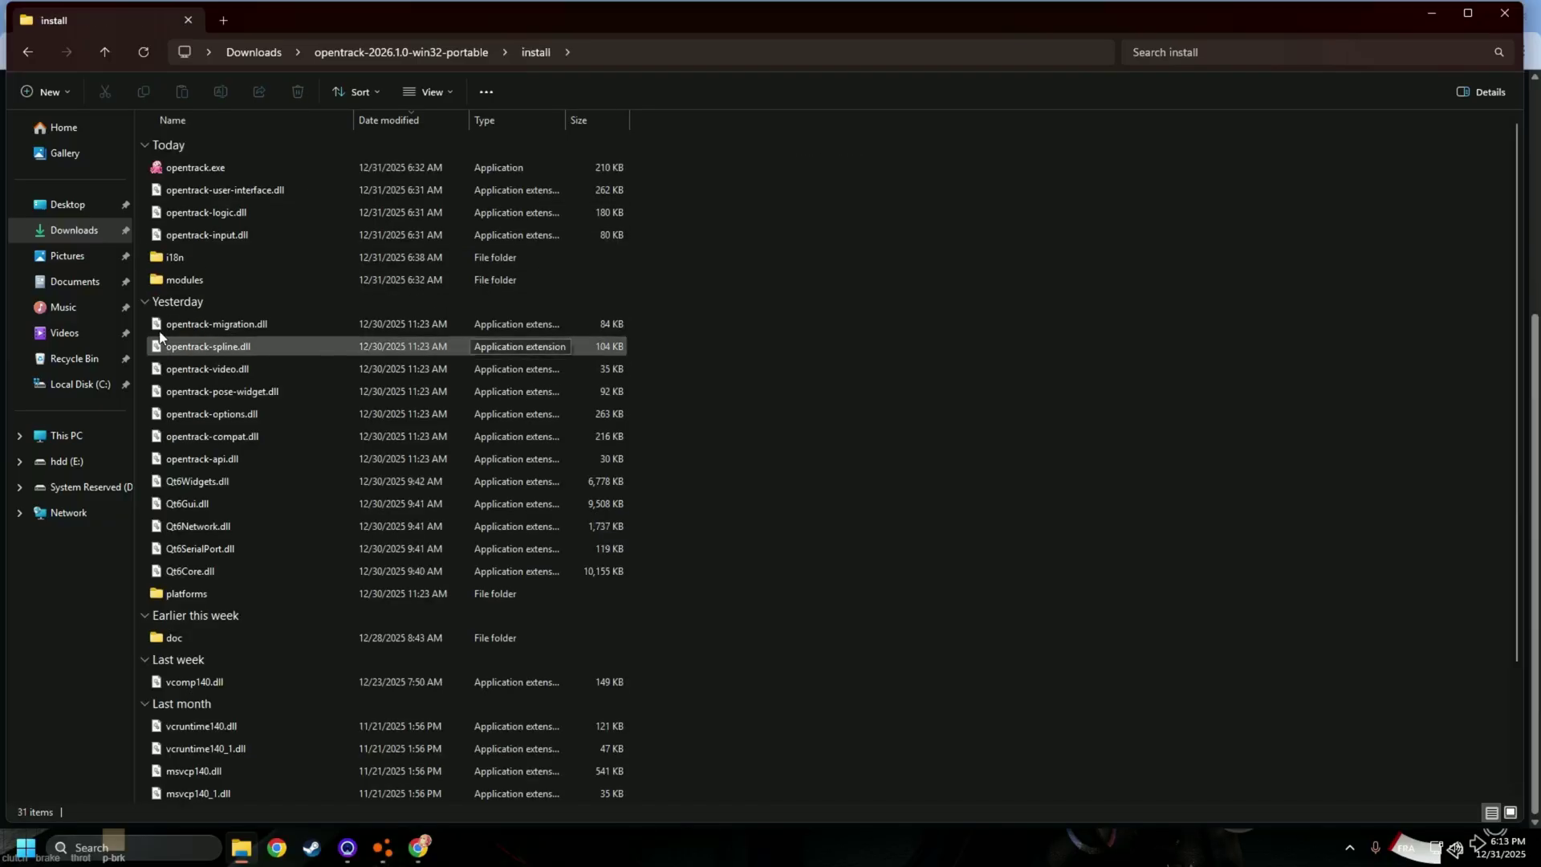
- Launch opentrack.exe, keep NeuralNet Tracker as the input, and bring up Options
{"action": "double_click", "coordinate": [213, 171]}
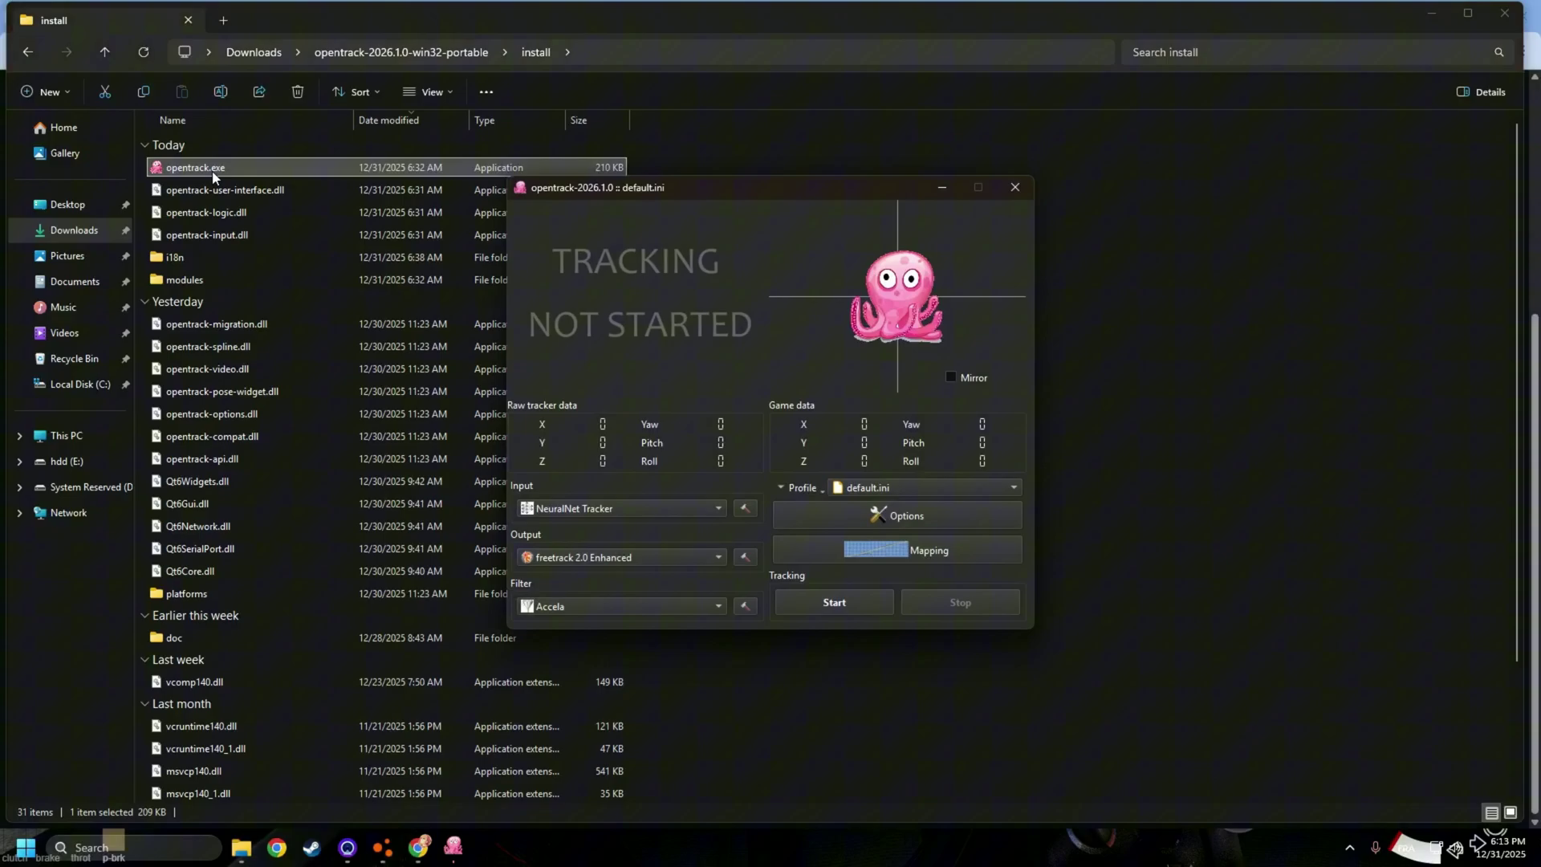
{"action": "left_click", "coordinate": [549, 507]}
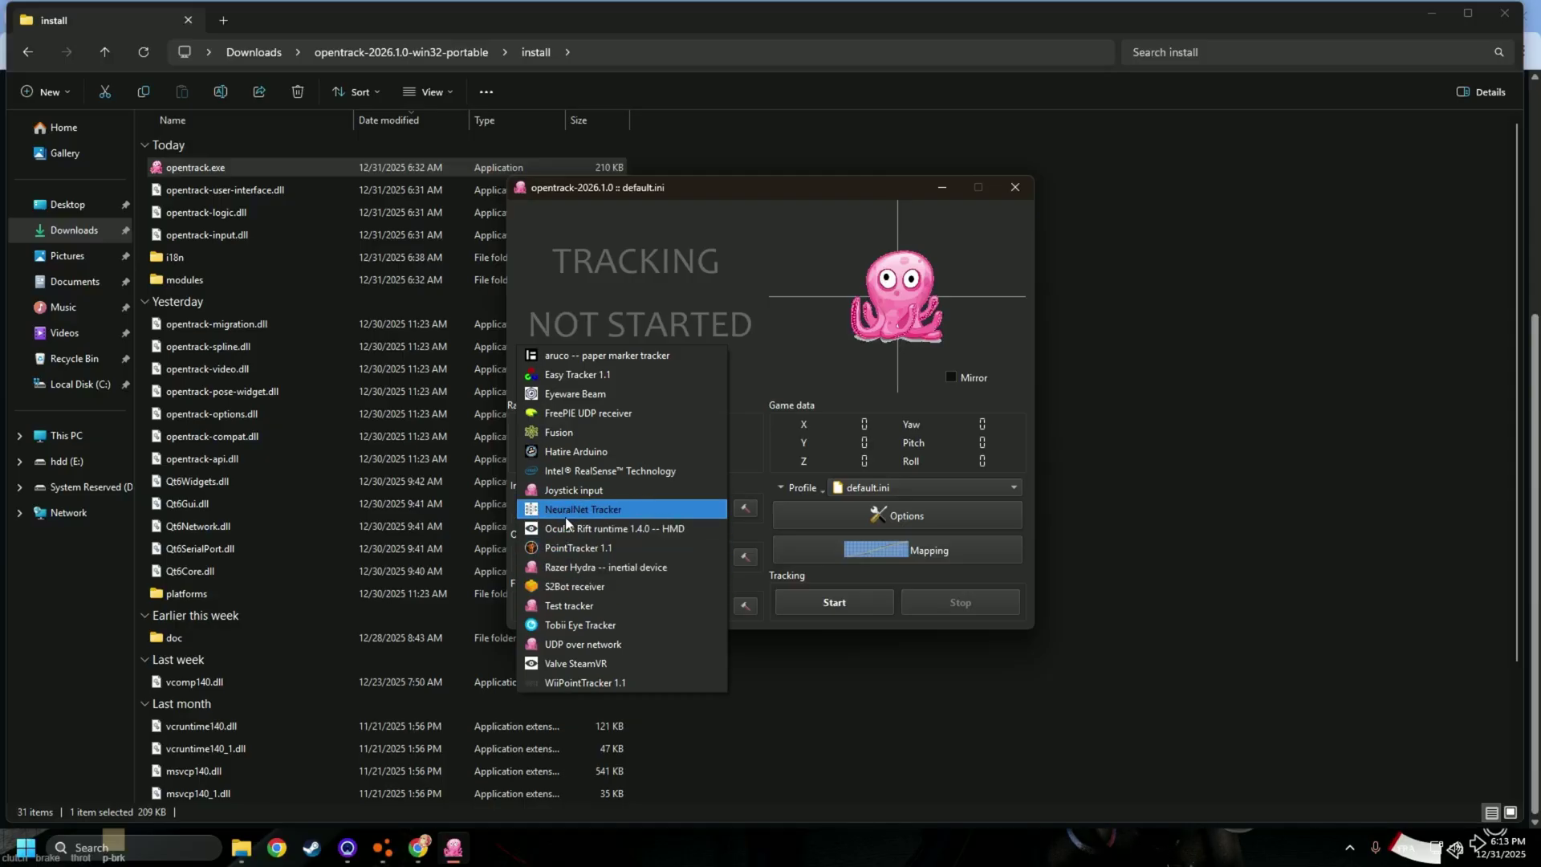
{"action": "left_click", "coordinate": [623, 512]}
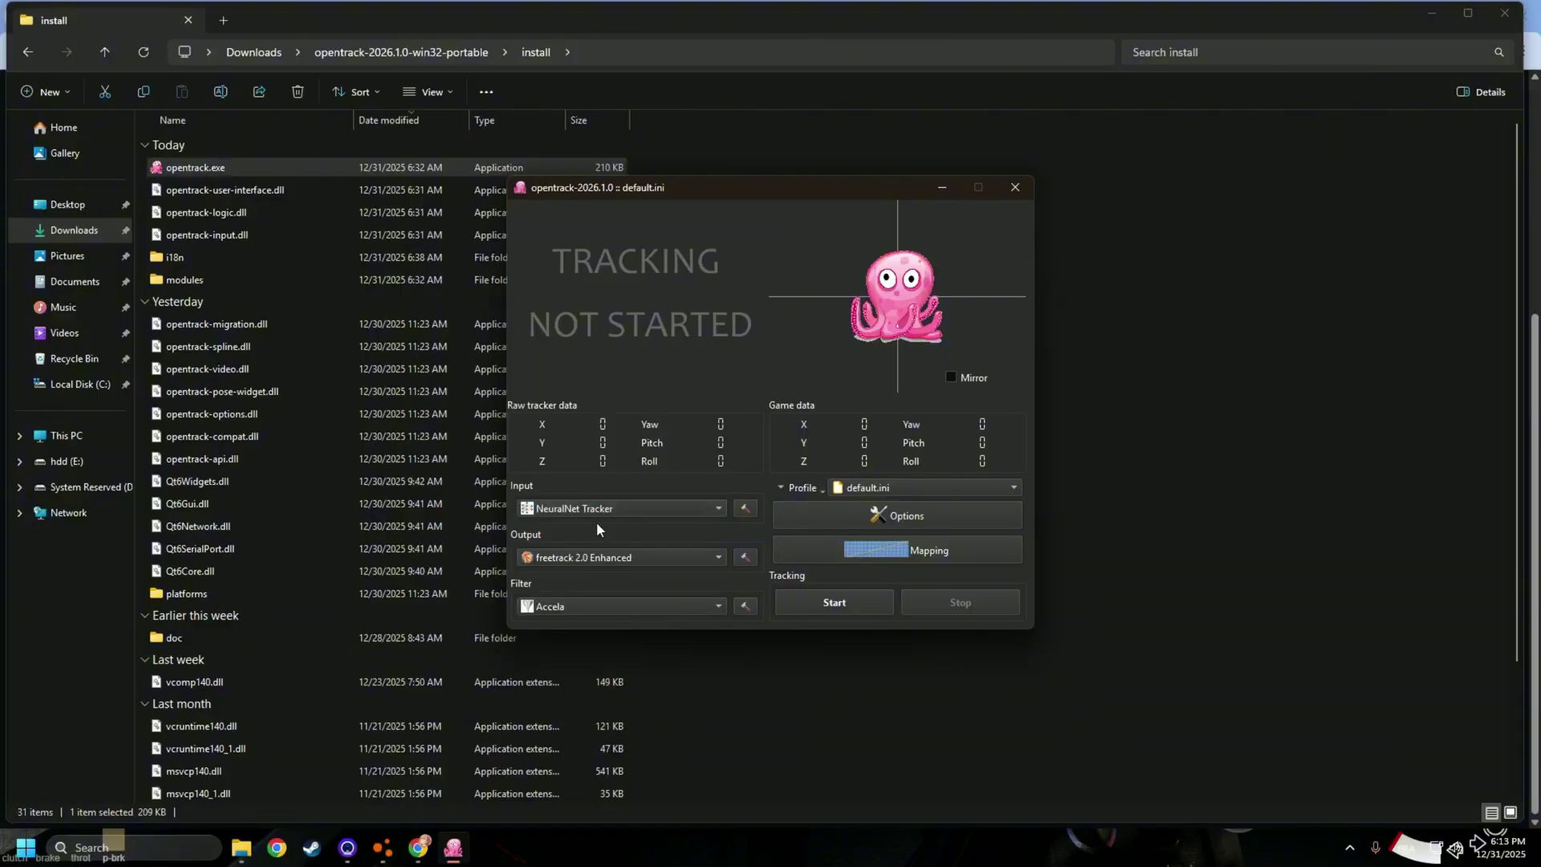
{"action": "left_click", "coordinate": [879, 514]}
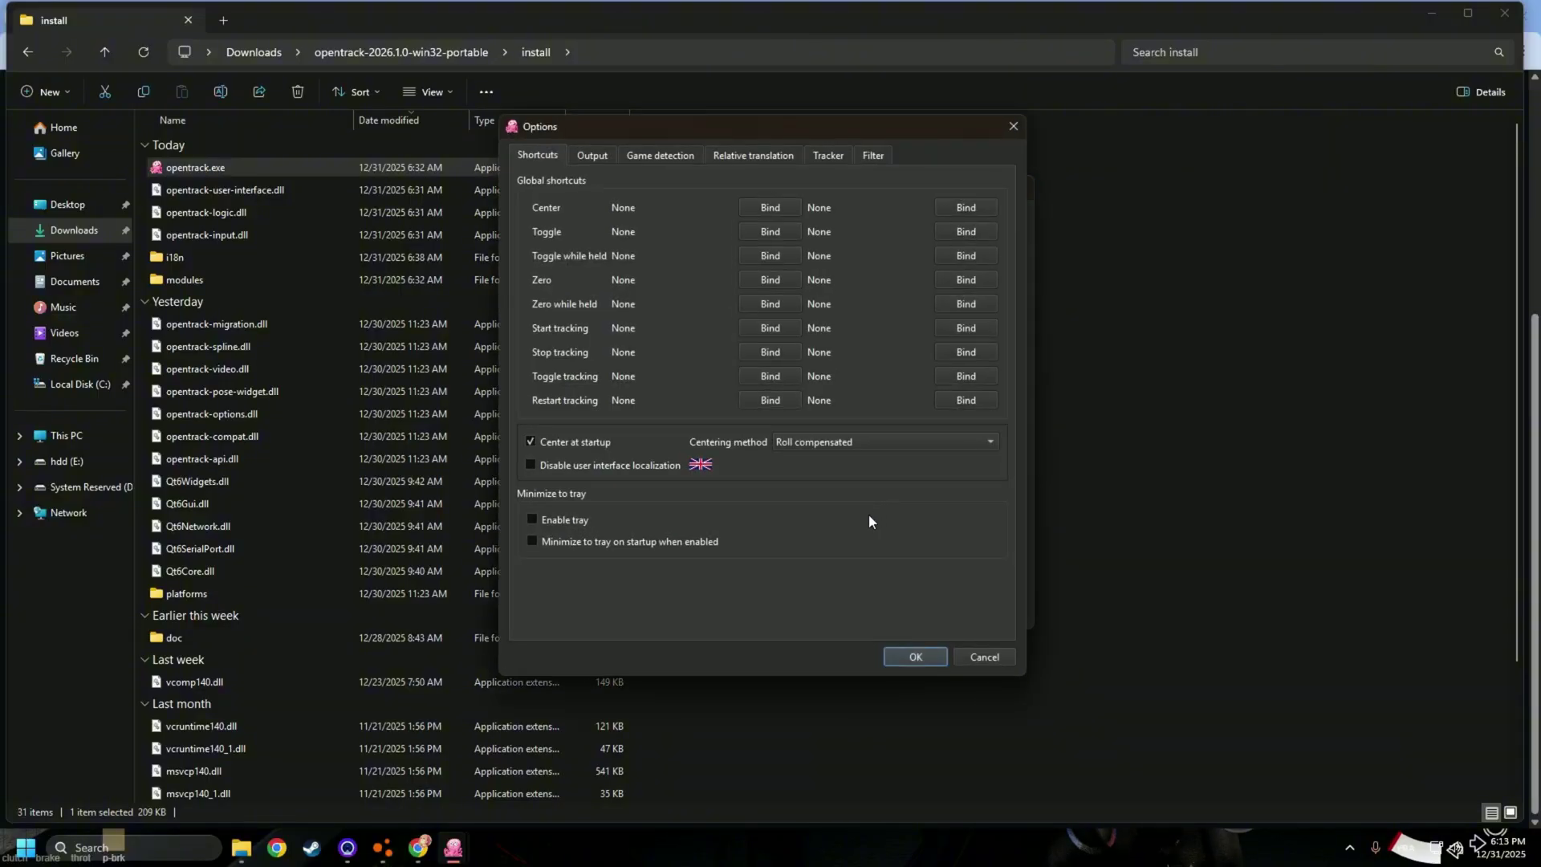
- Keep the tracker camera at 800 x 600 resolution and 60 fps
{"action": "left_click", "coordinate": [827, 161]}
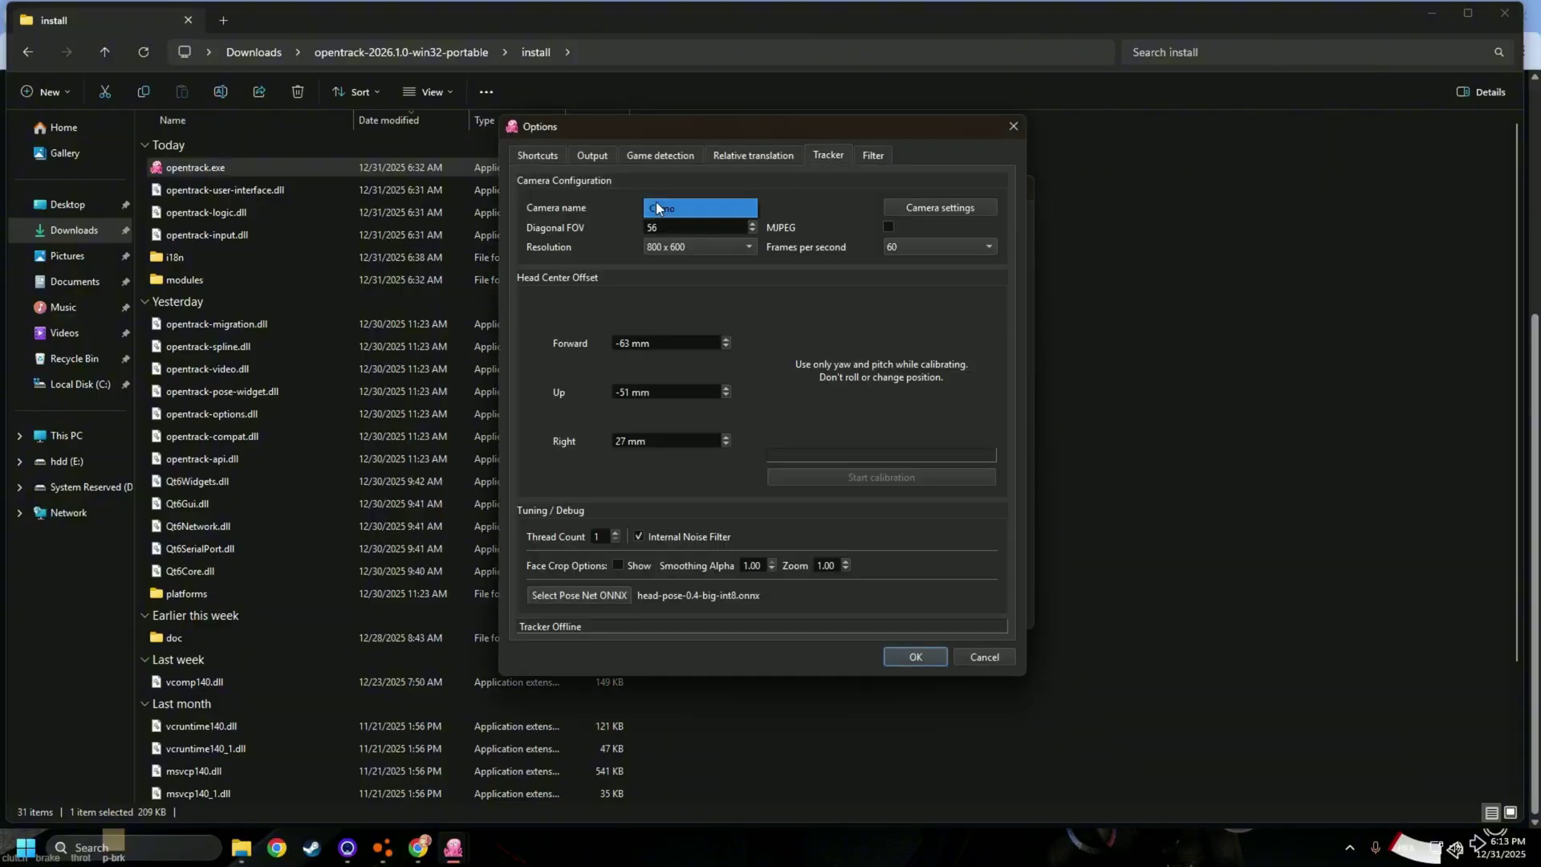
{"action": "left_click", "coordinate": [677, 248]}
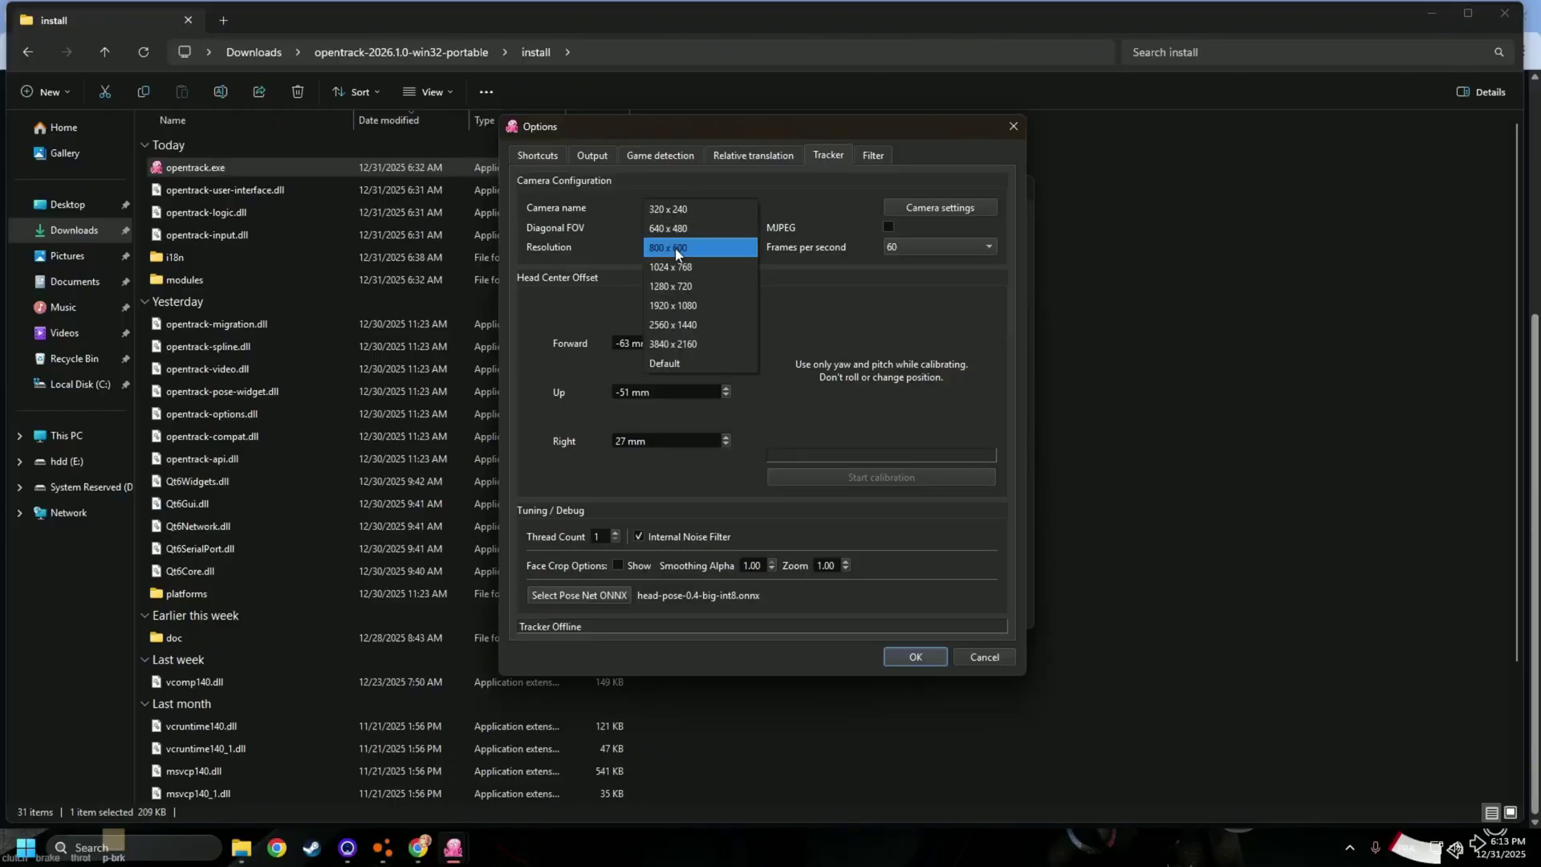
{"action": "left_click", "coordinate": [650, 250]}
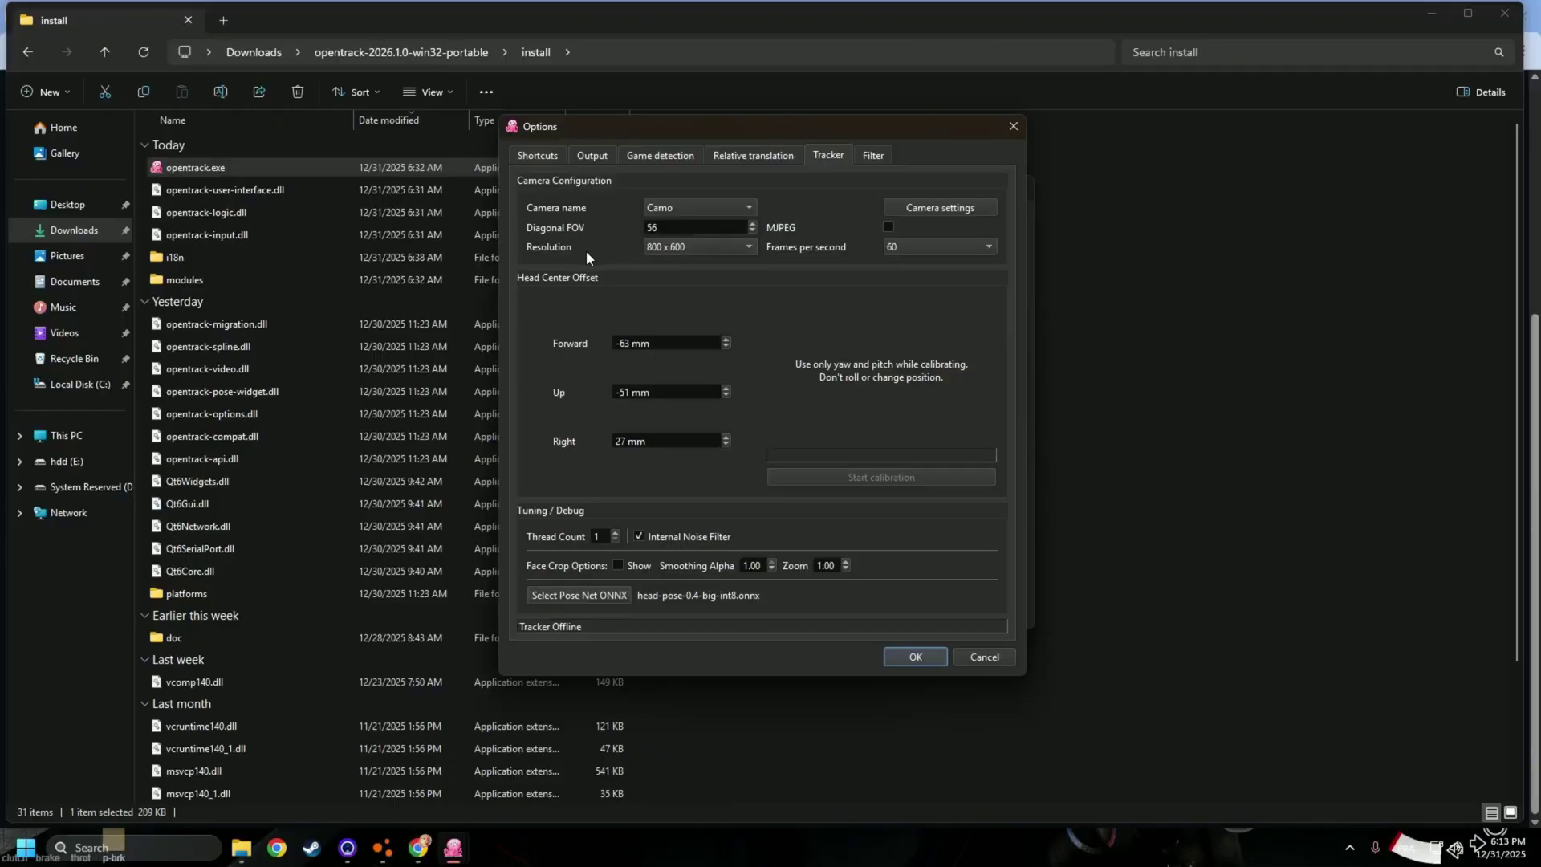
{"action": "left_click", "coordinate": [911, 241]}
{"action": "left_click", "coordinate": [815, 248]}
- Leave the Roll and X outputs disabled and confirm the options
{"action": "left_click", "coordinate": [591, 156]}
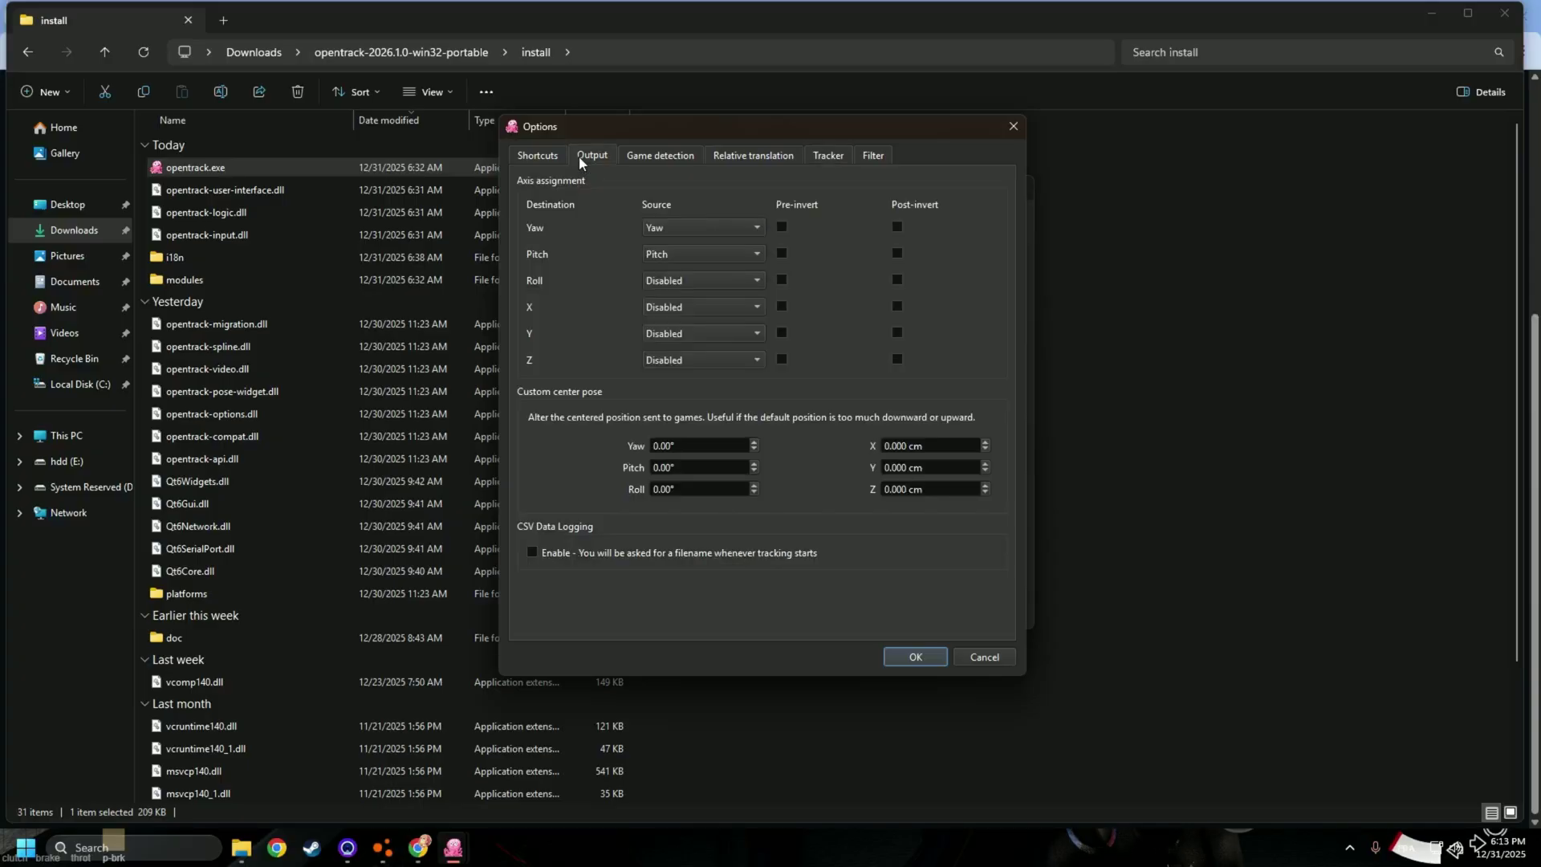
{"action": "left_click", "coordinate": [682, 279]}
{"action": "left_click", "coordinate": [634, 305]}
{"action": "left_click", "coordinate": [671, 310]}
{"action": "left_click", "coordinate": [575, 330]}
{"action": "left_click", "coordinate": [898, 655]}
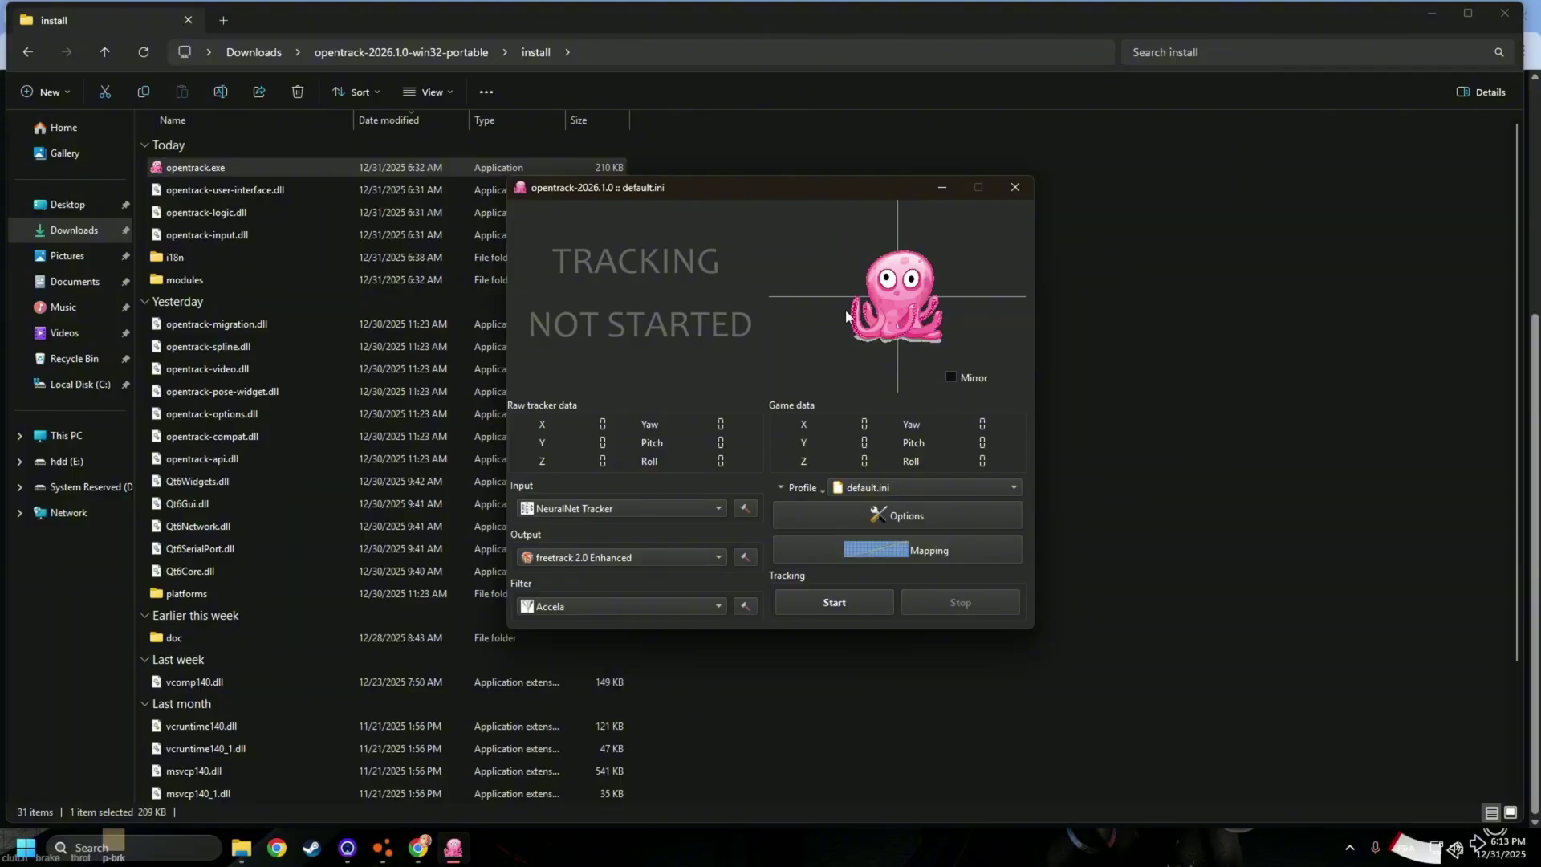
- Close the newer opentrack 2026 window
{"action": "left_click", "coordinate": [820, 600]}
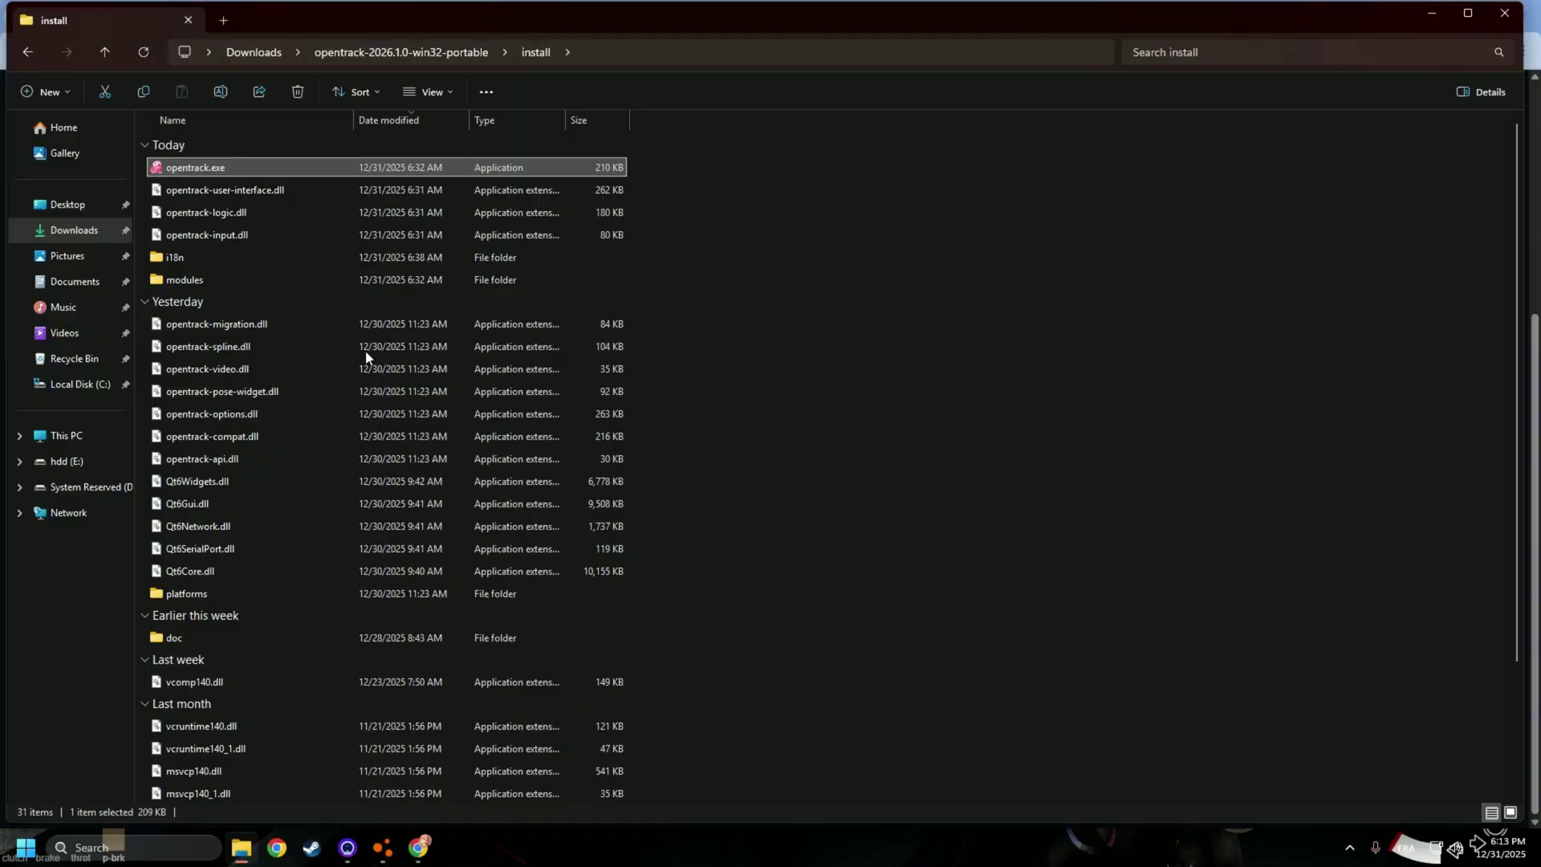
{"action": "double_click", "coordinate": [340, 164]}
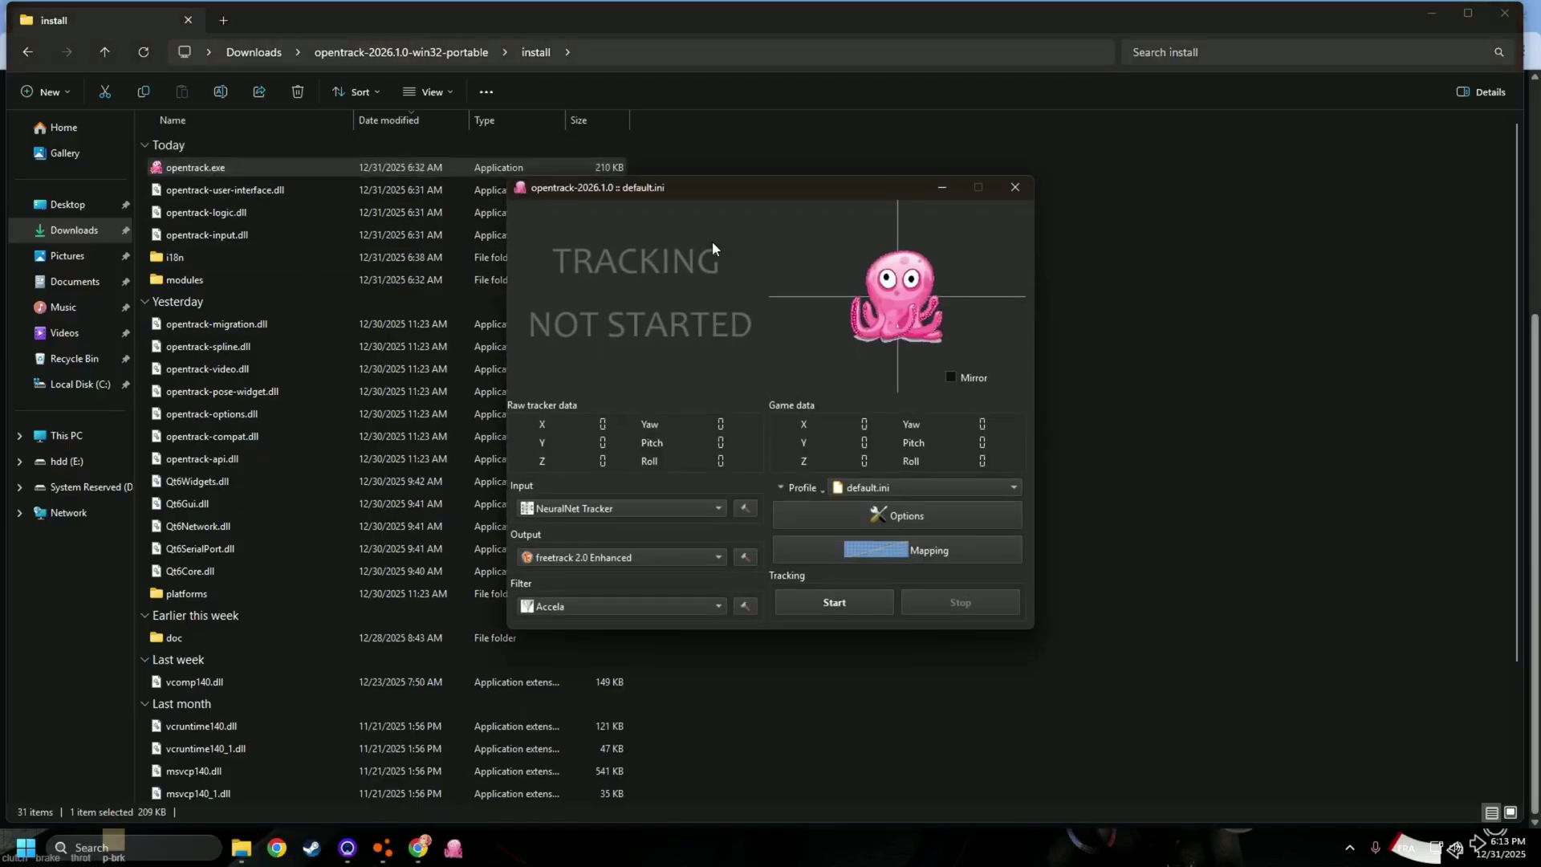
{"action": "left_click", "coordinate": [810, 608]}
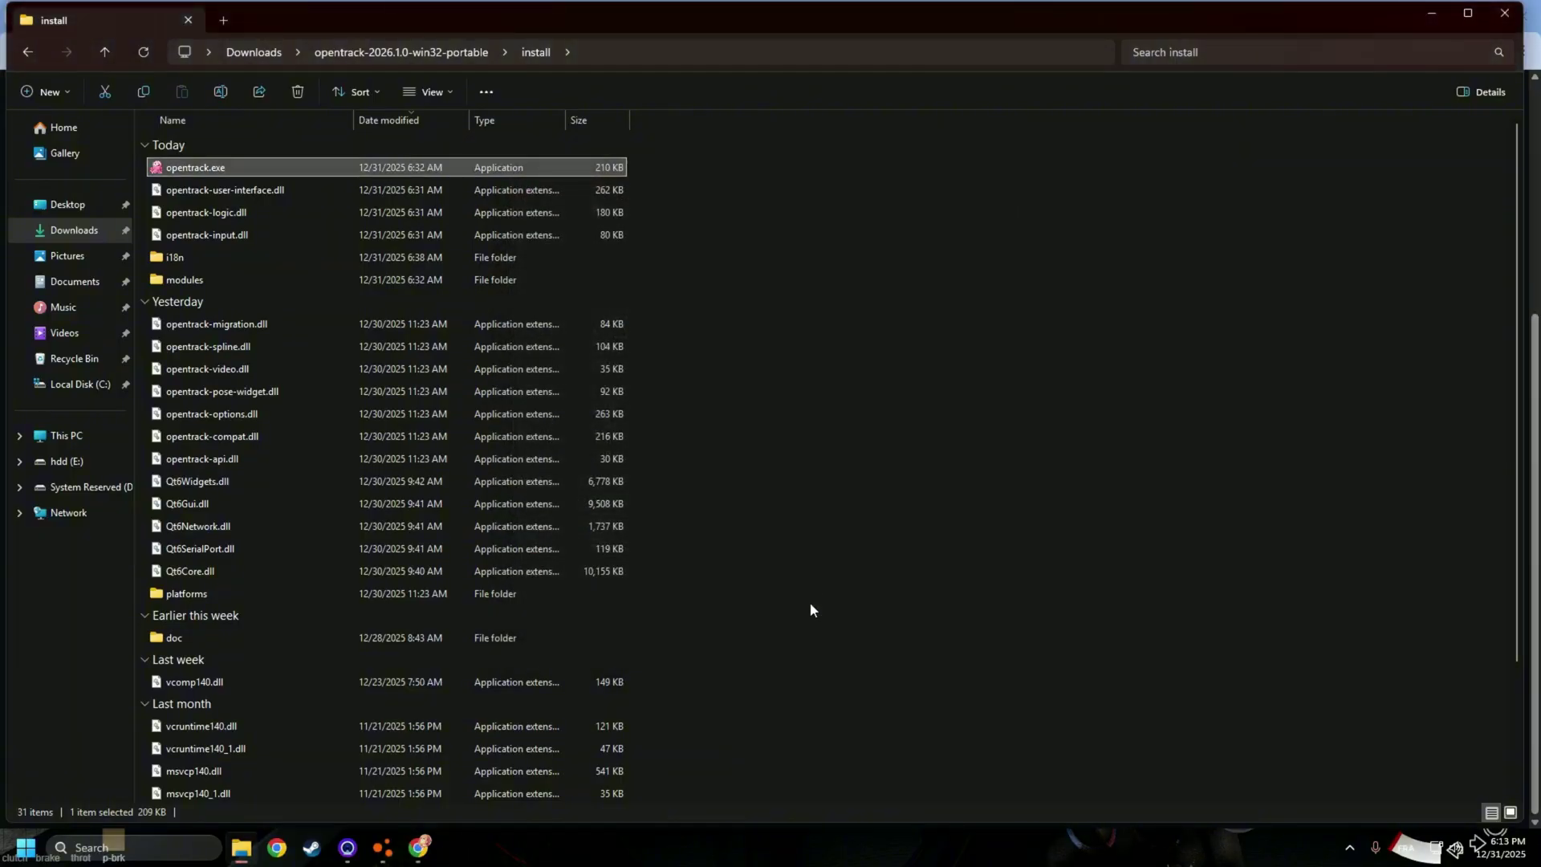
- Go back to Downloads and launch the older opentrack.exe from the TRACKER folder
{"action": "left_click", "coordinate": [29, 51]}
{"action": "left_click", "coordinate": [29, 53]}
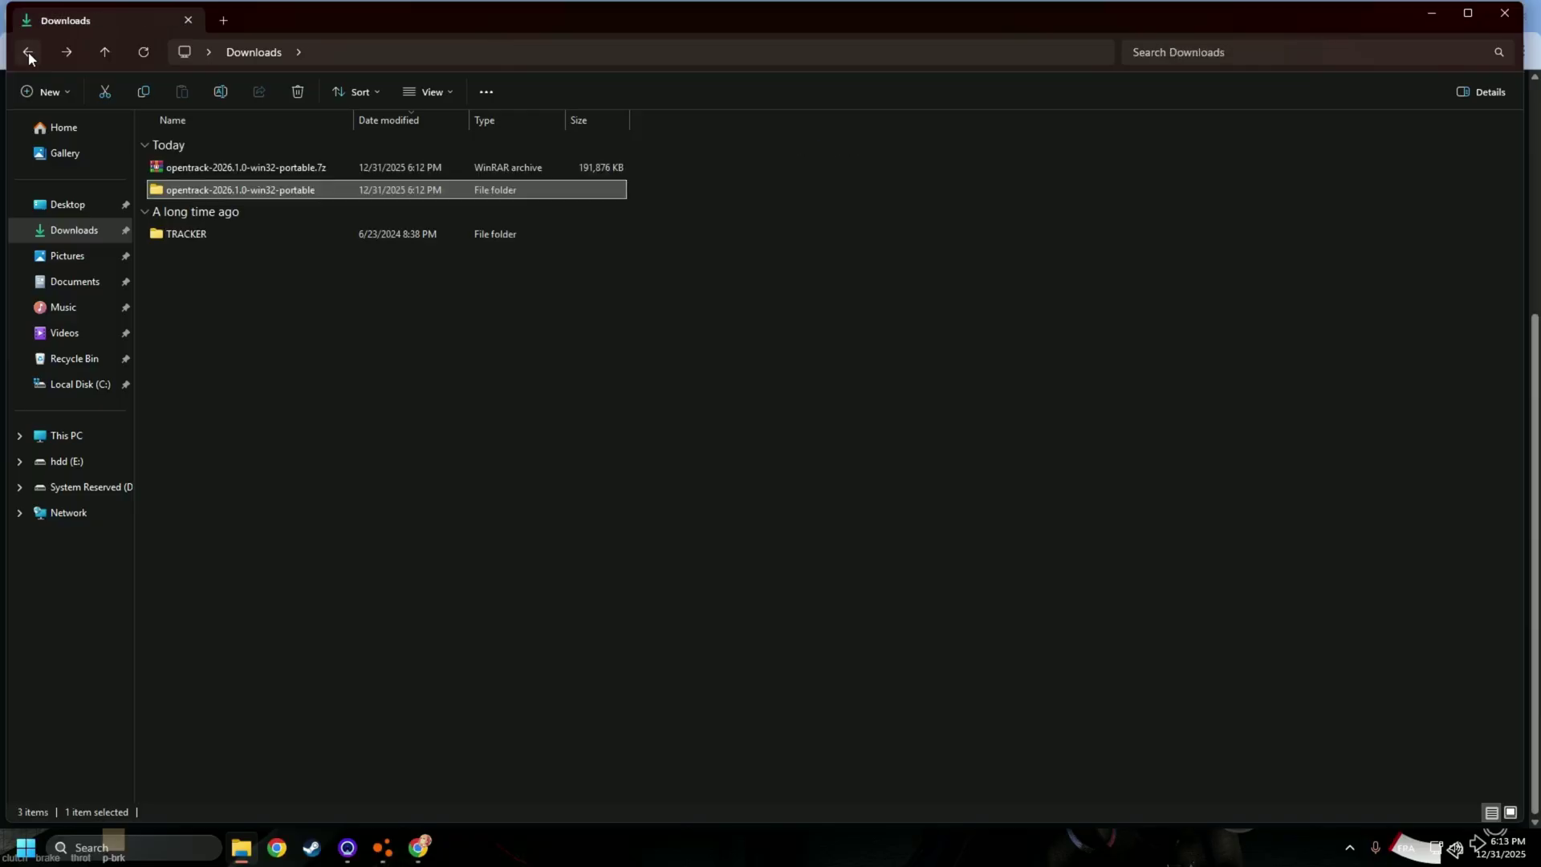
{"action": "double_click", "coordinate": [189, 233]}
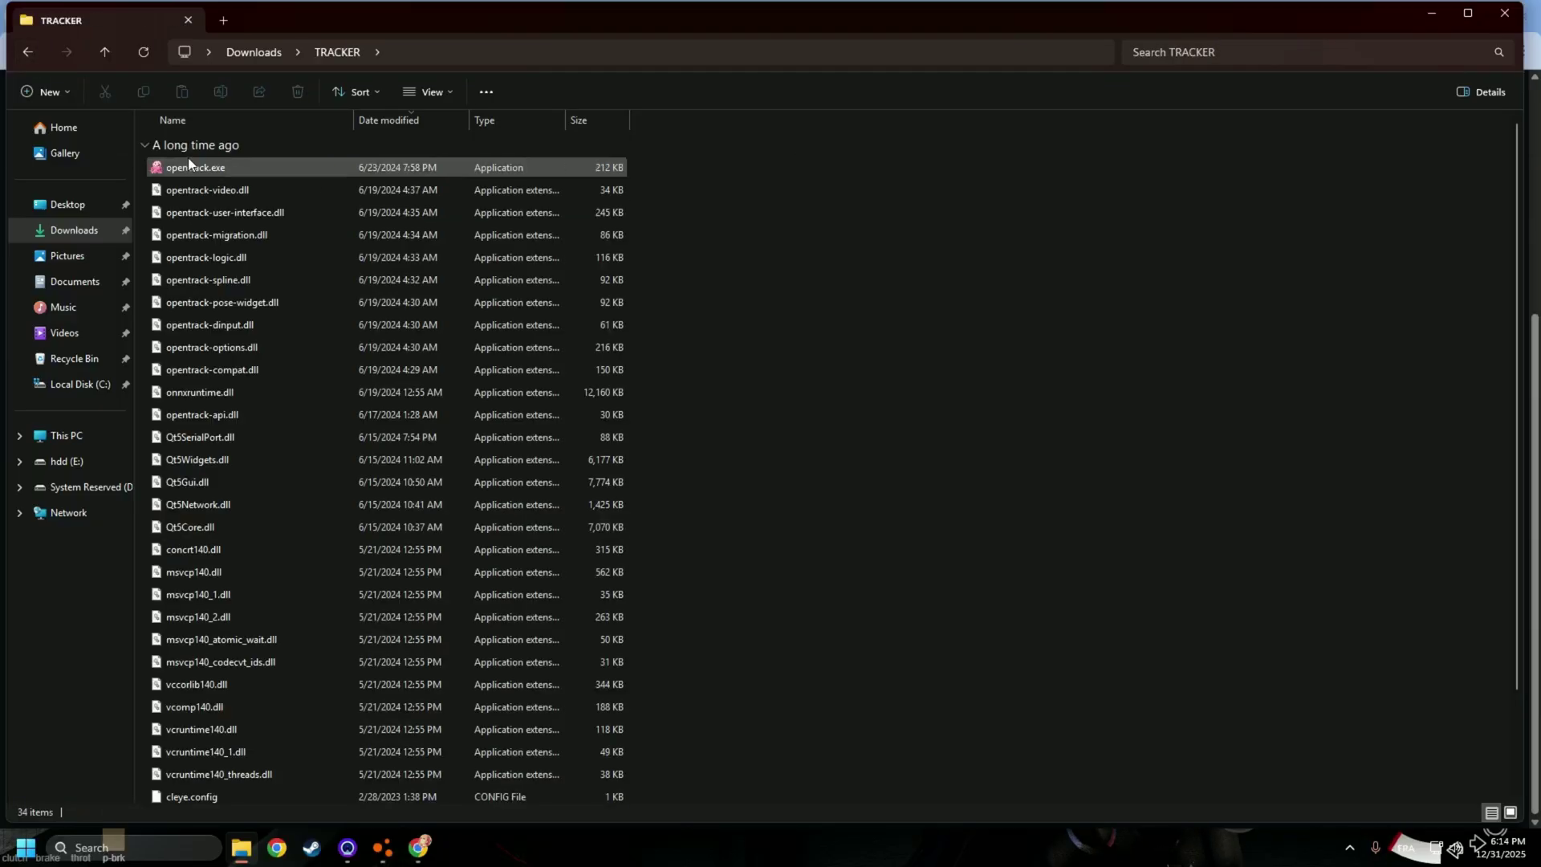
{"action": "double_click", "coordinate": [188, 160]}
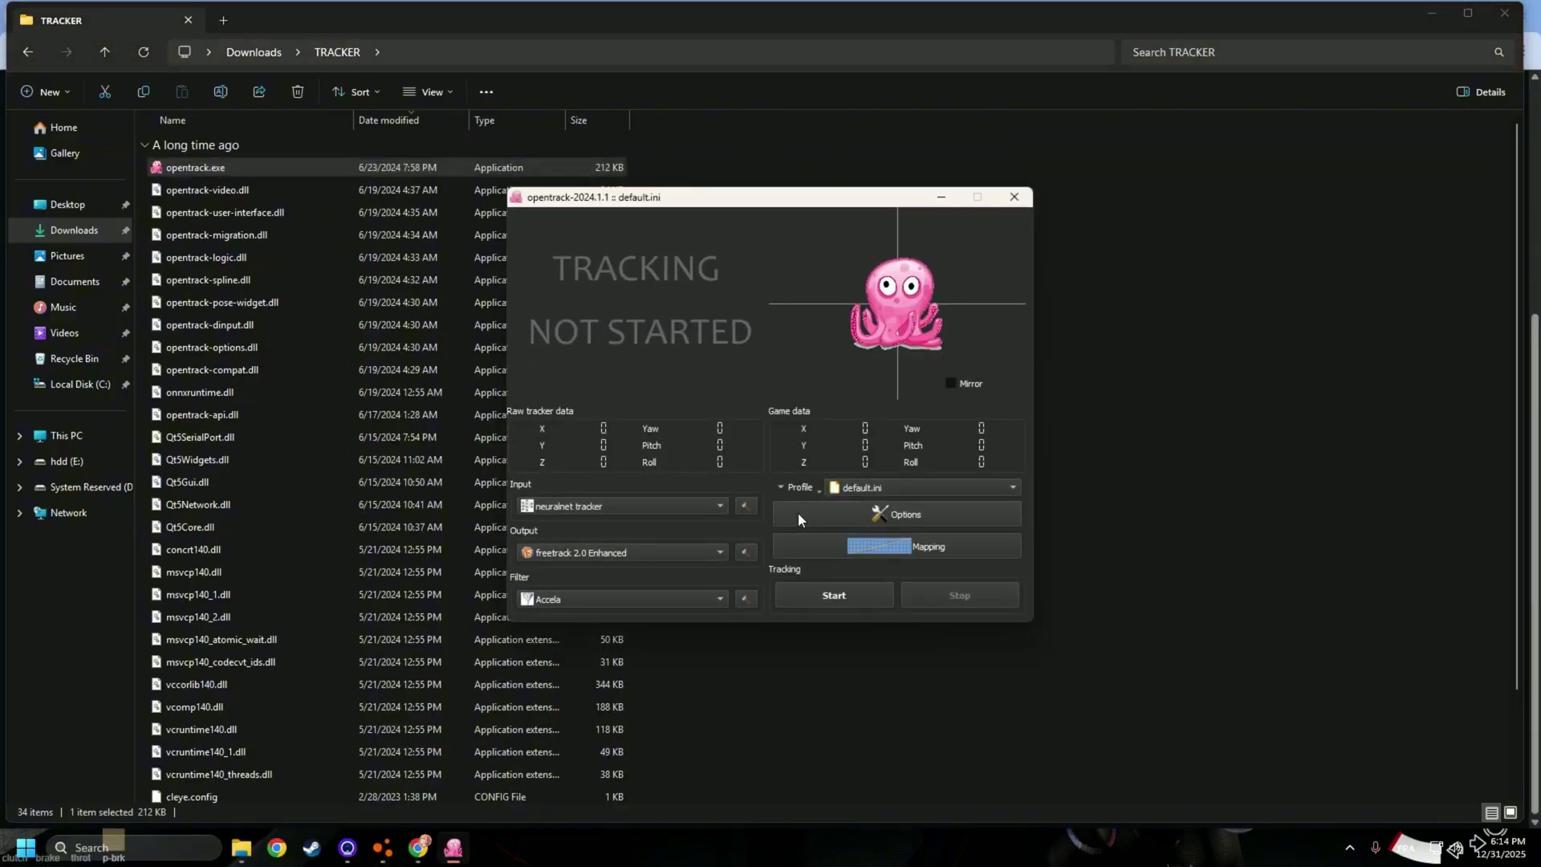
- Start head tracking in opentrack 2024.1.1 and bring BeamNG.drive to the front
{"action": "left_click", "coordinate": [818, 595]}
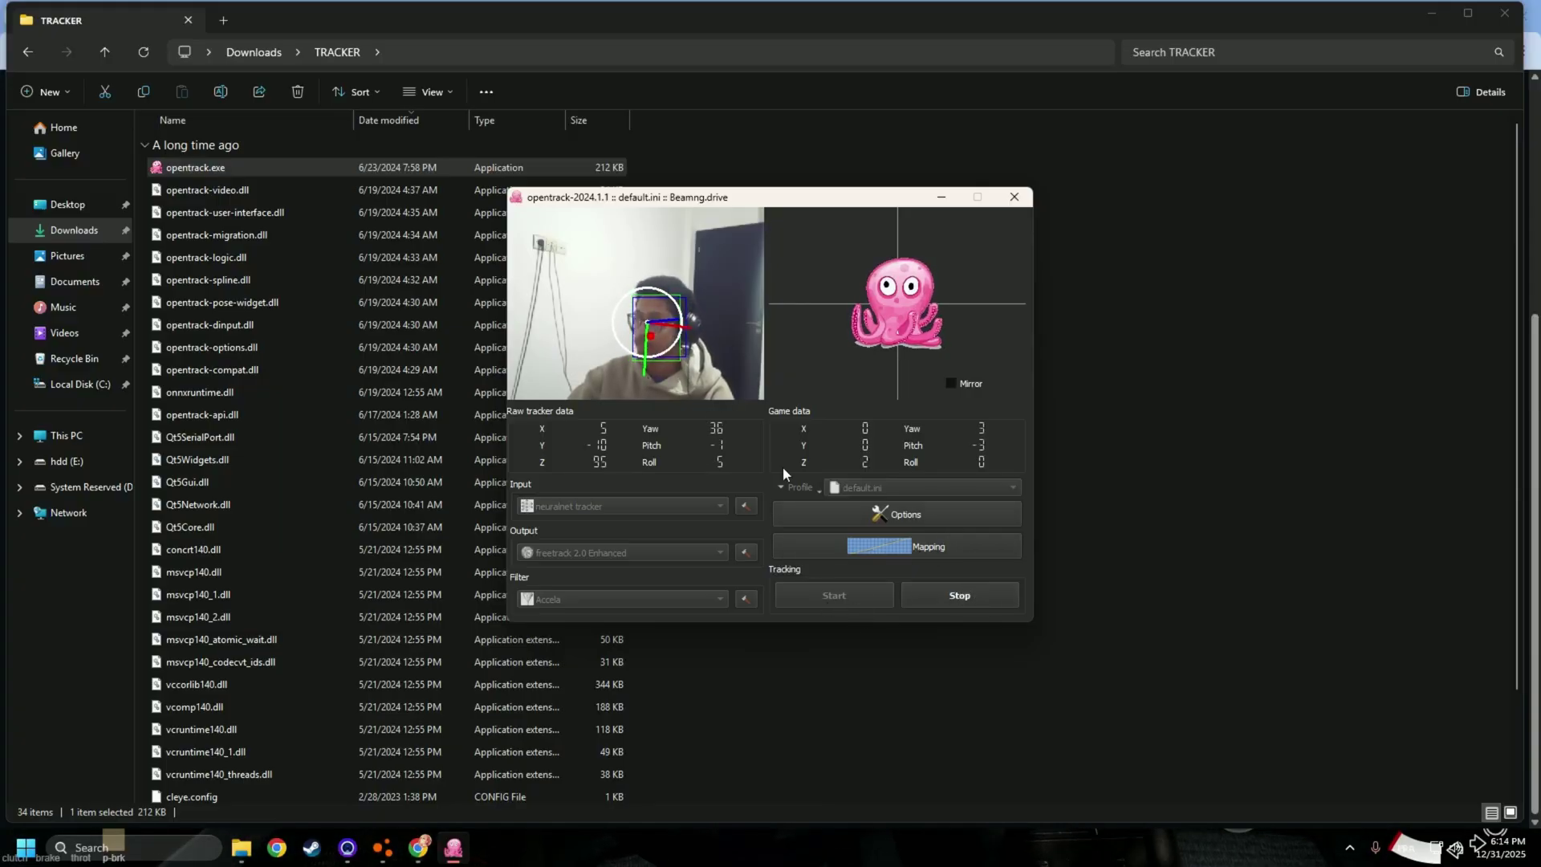
{"action": "left_click", "coordinate": [387, 849]}
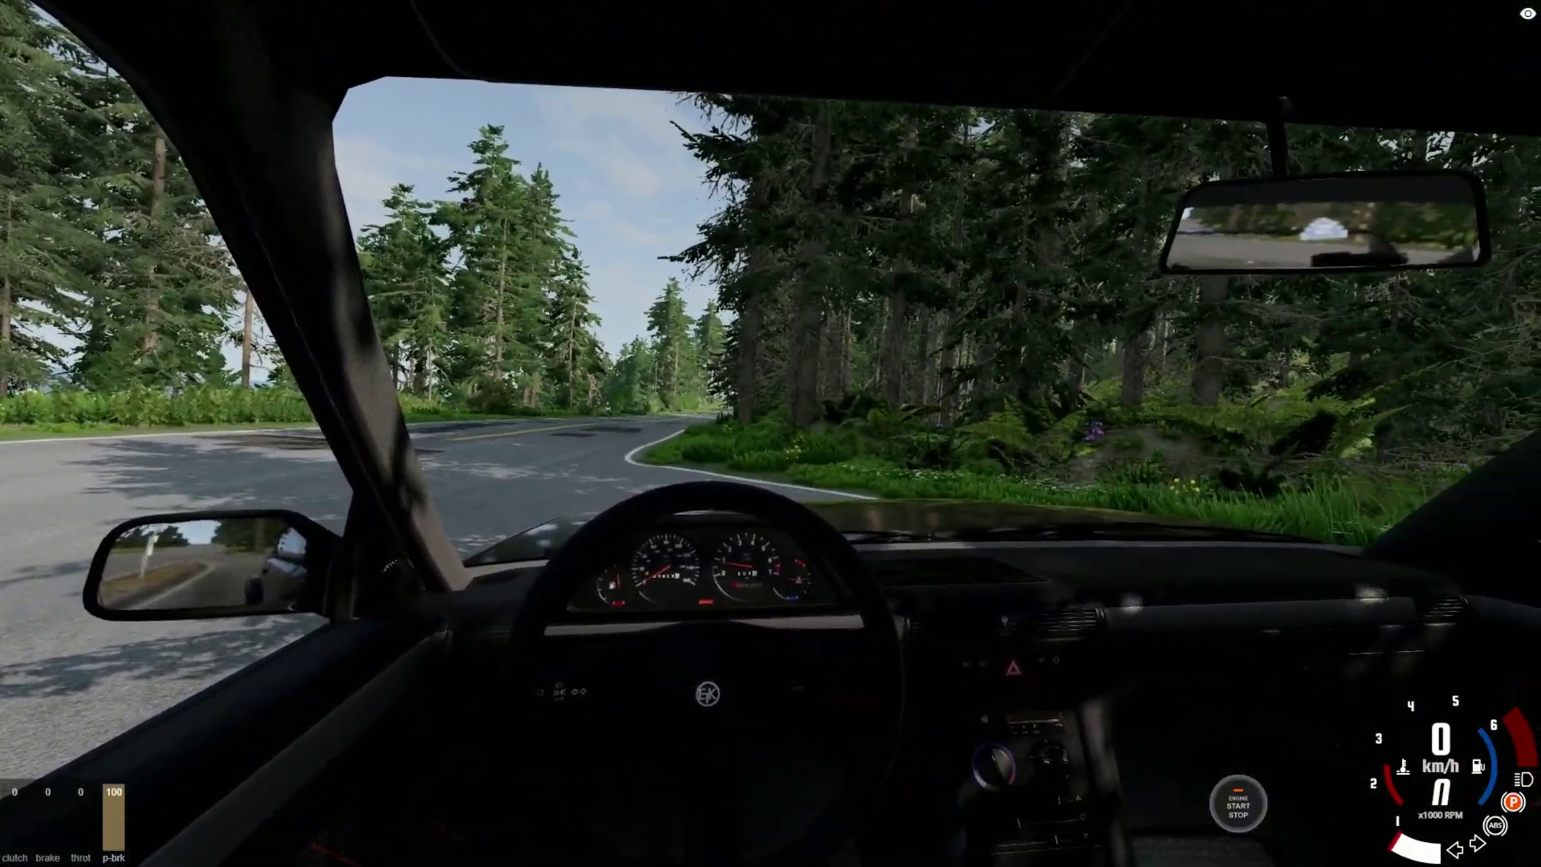
- Review opentrack's Options over the game: Accela smoothing 2.5° rotation, 1mm position, then shortcuts
{"action": "key", "text": "super"}
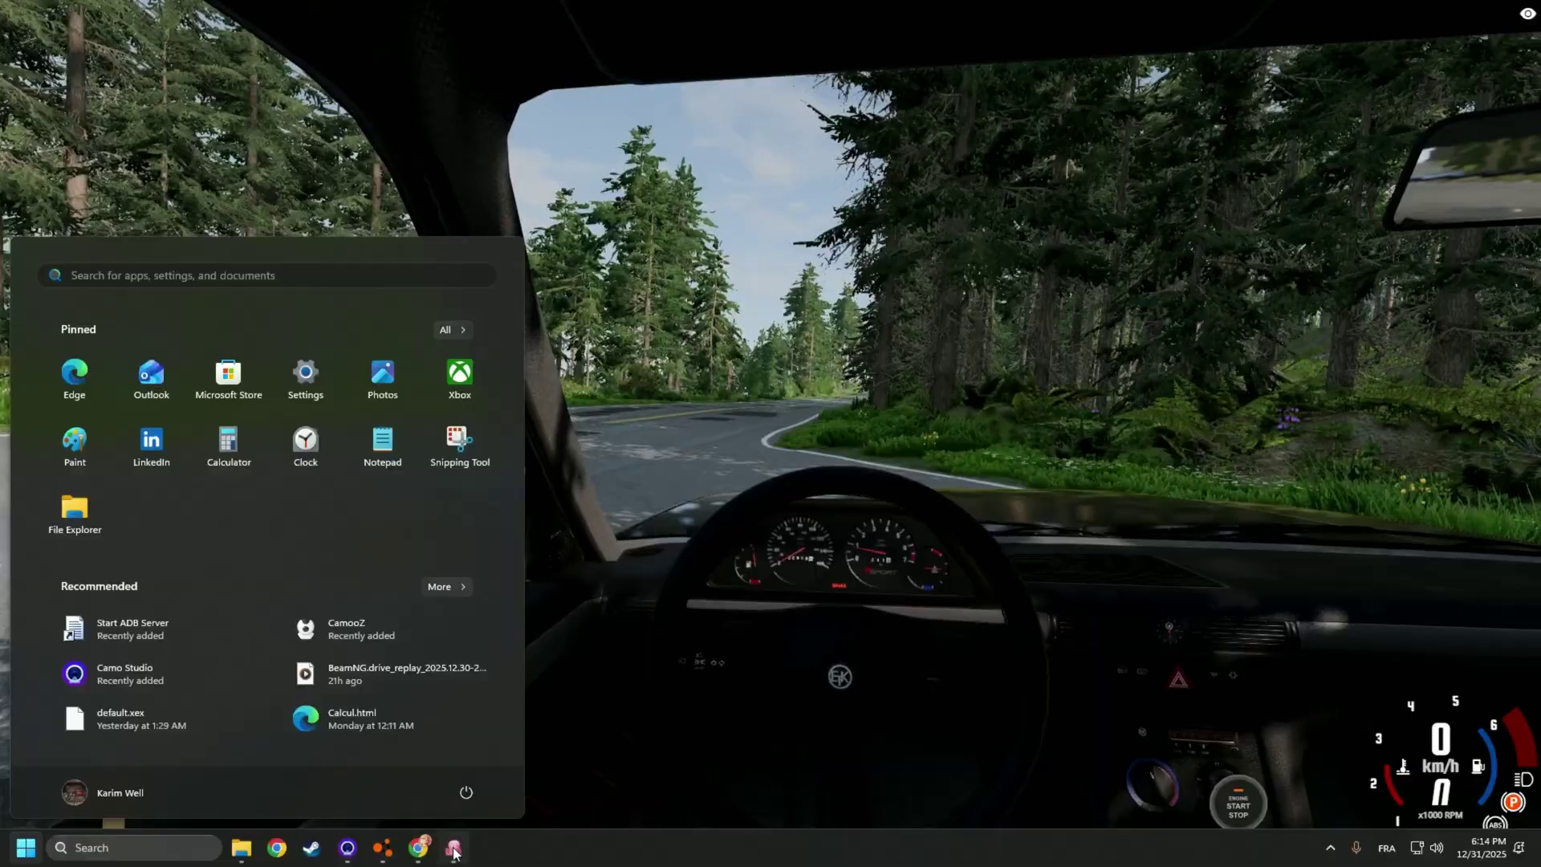
{"action": "left_click", "coordinate": [454, 848]}
{"action": "left_click", "coordinate": [936, 521]}
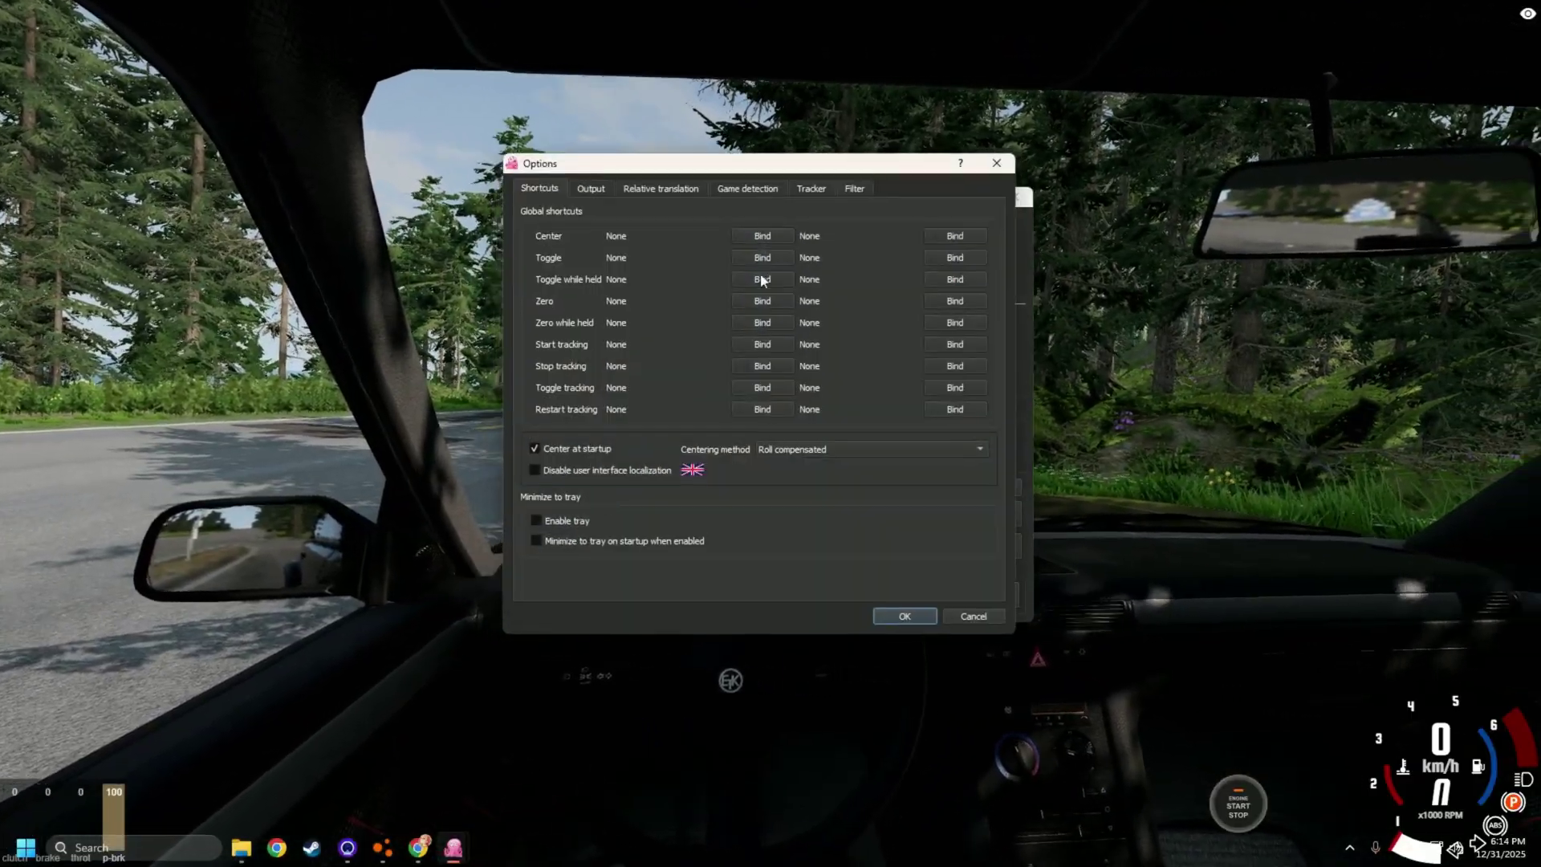
{"action": "left_click", "coordinate": [849, 190]}
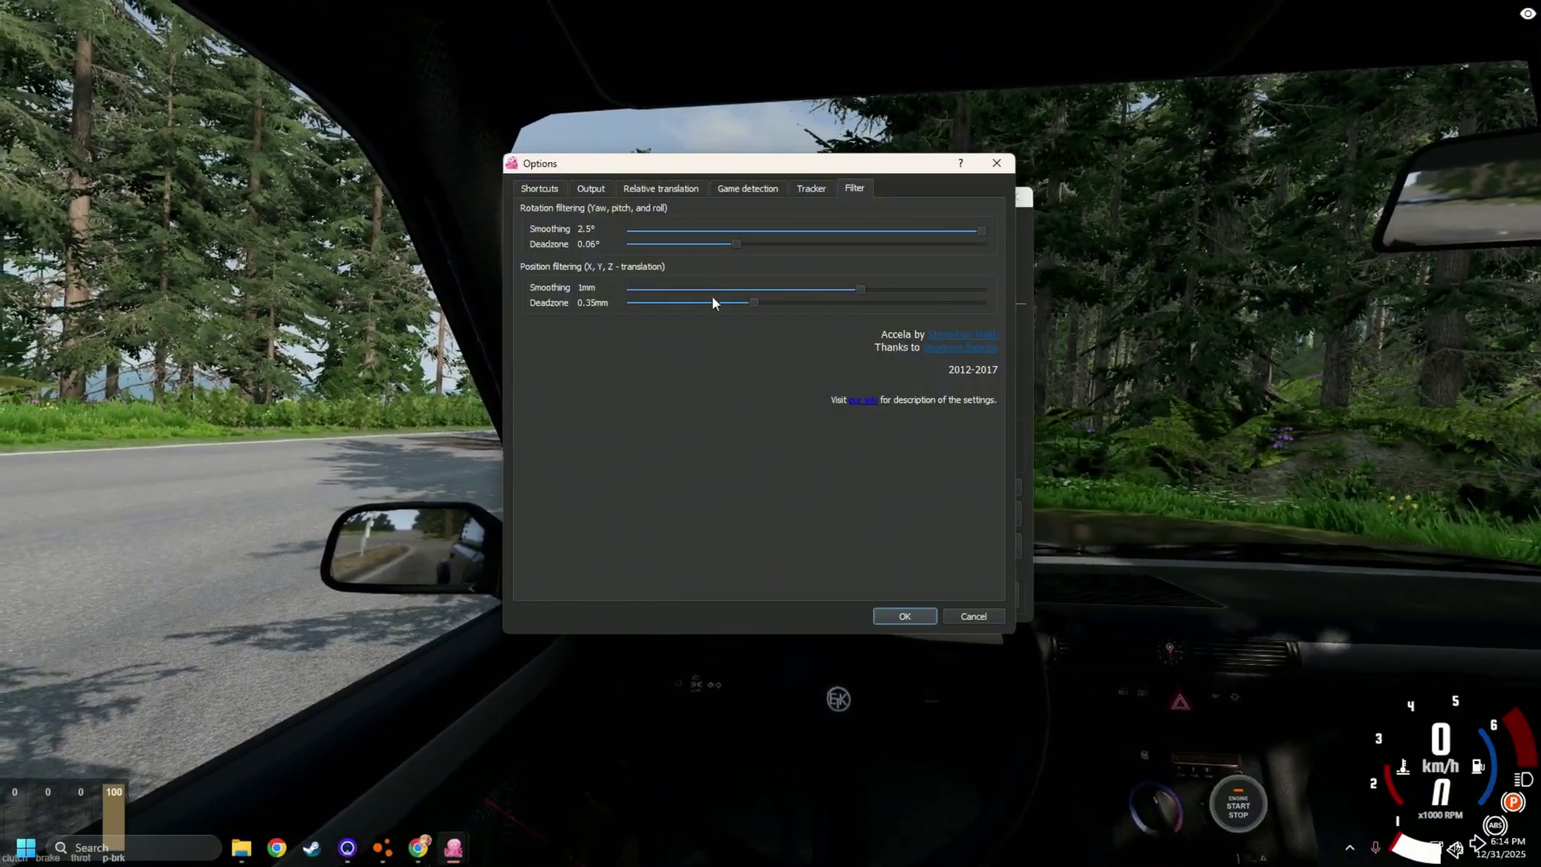
{"action": "left_click", "coordinate": [562, 190]}
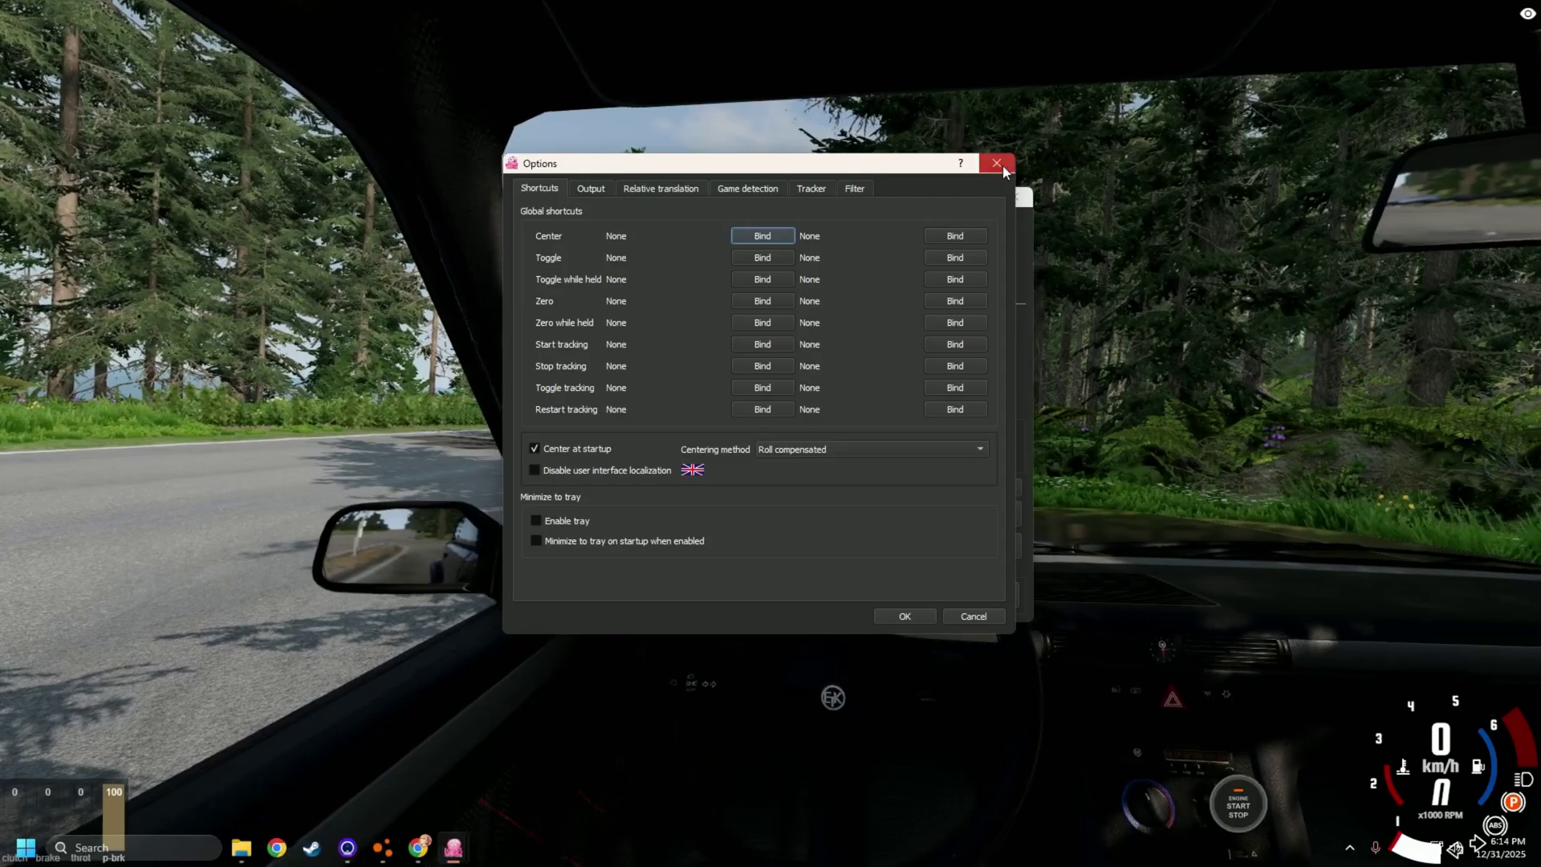
- Add a control point low on the Yaw mapping curve, then view the Pitch curve
{"action": "left_click", "coordinate": [996, 163]}
{"action": "left_click", "coordinate": [887, 545]}
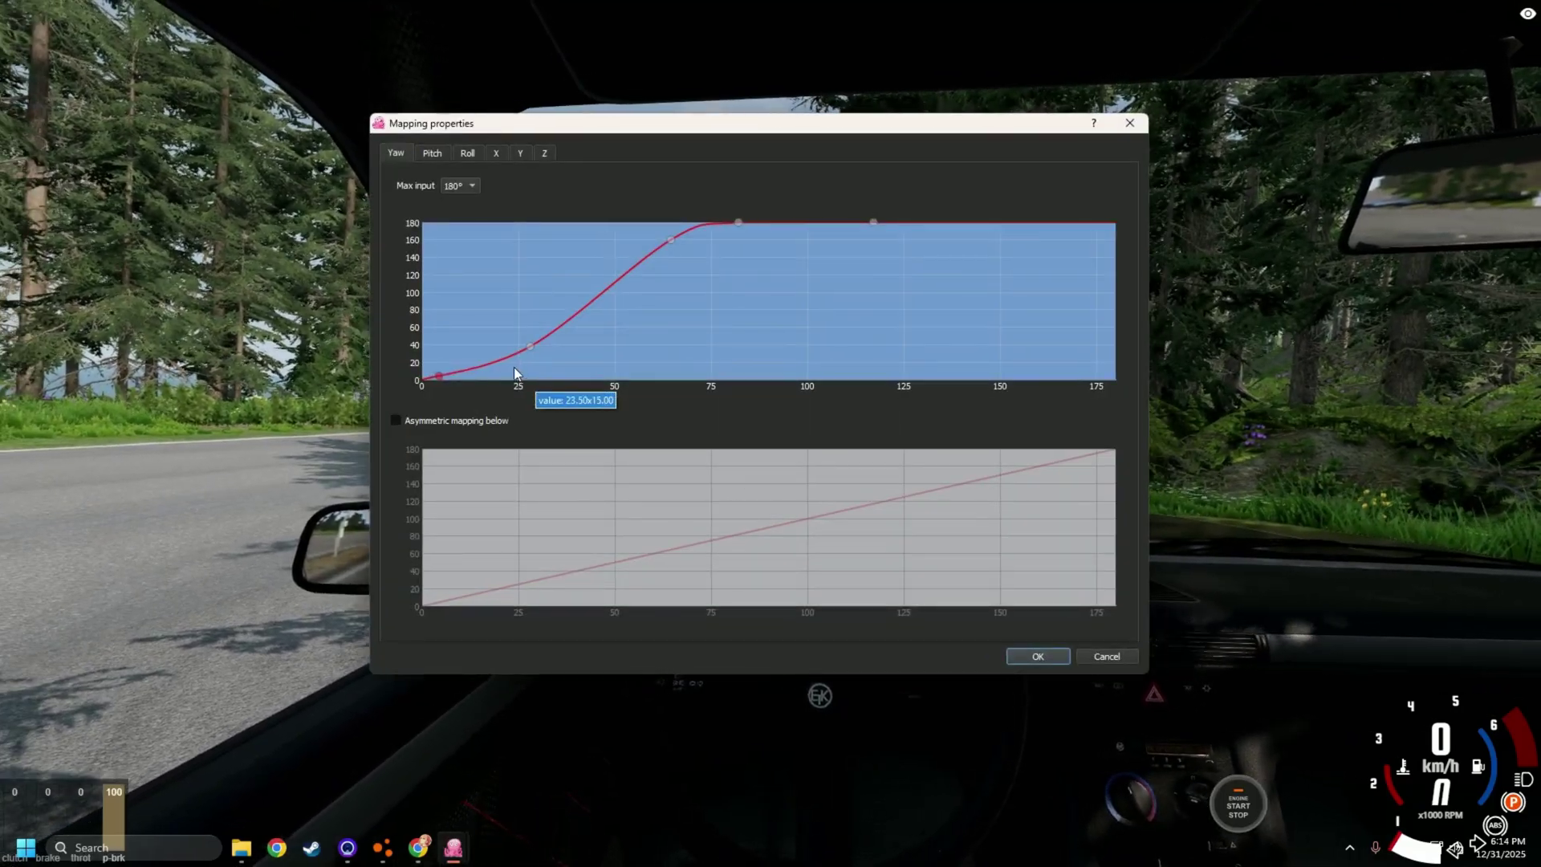
{"action": "left_click", "coordinate": [528, 347]}
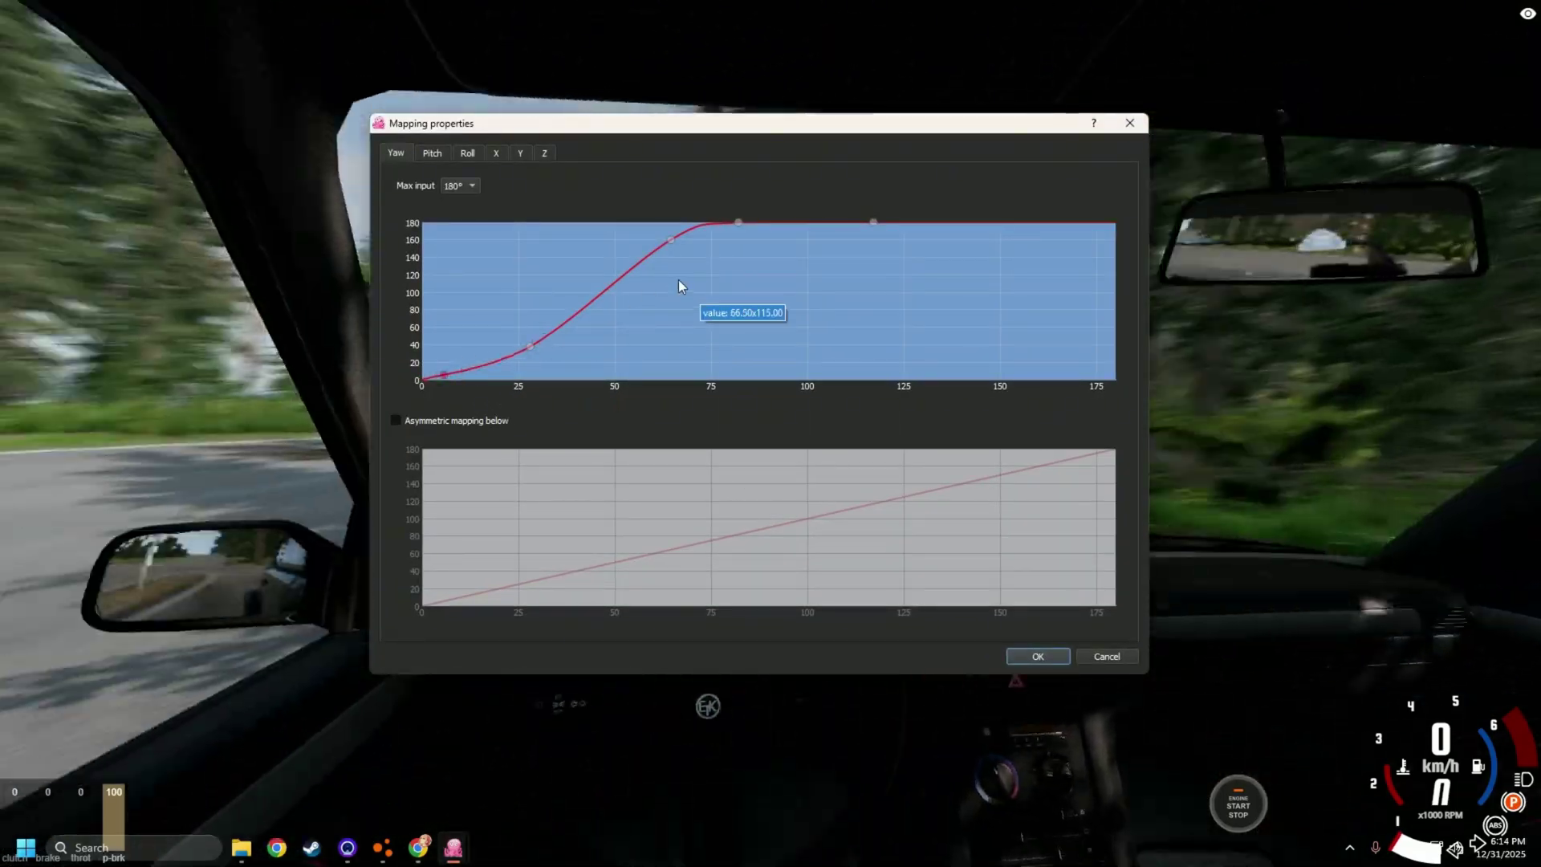
{"action": "left_click", "coordinate": [537, 341]}
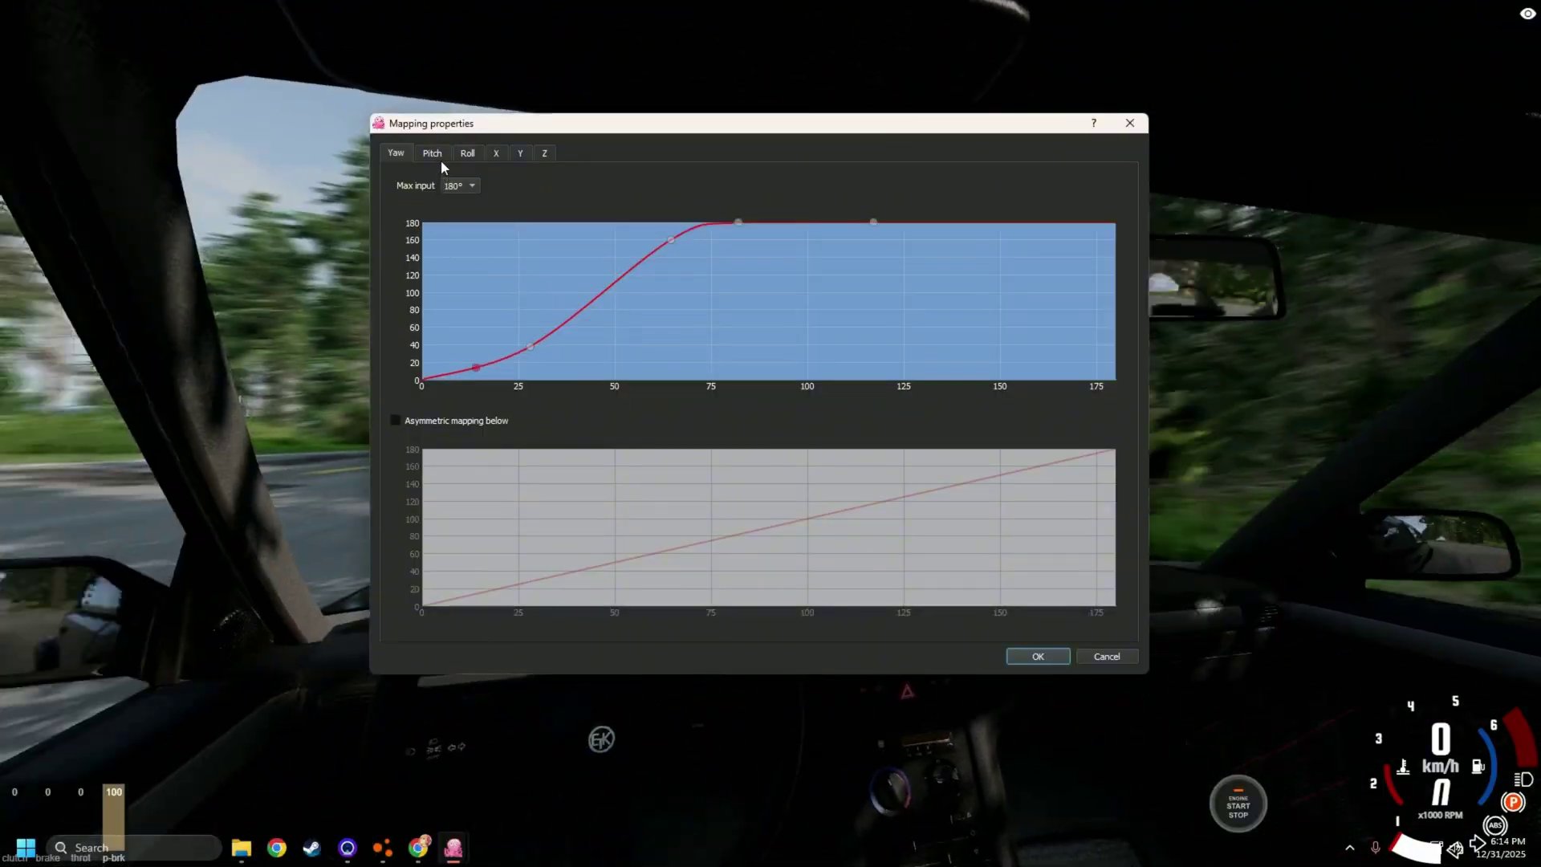
{"action": "left_click", "coordinate": [439, 156]}
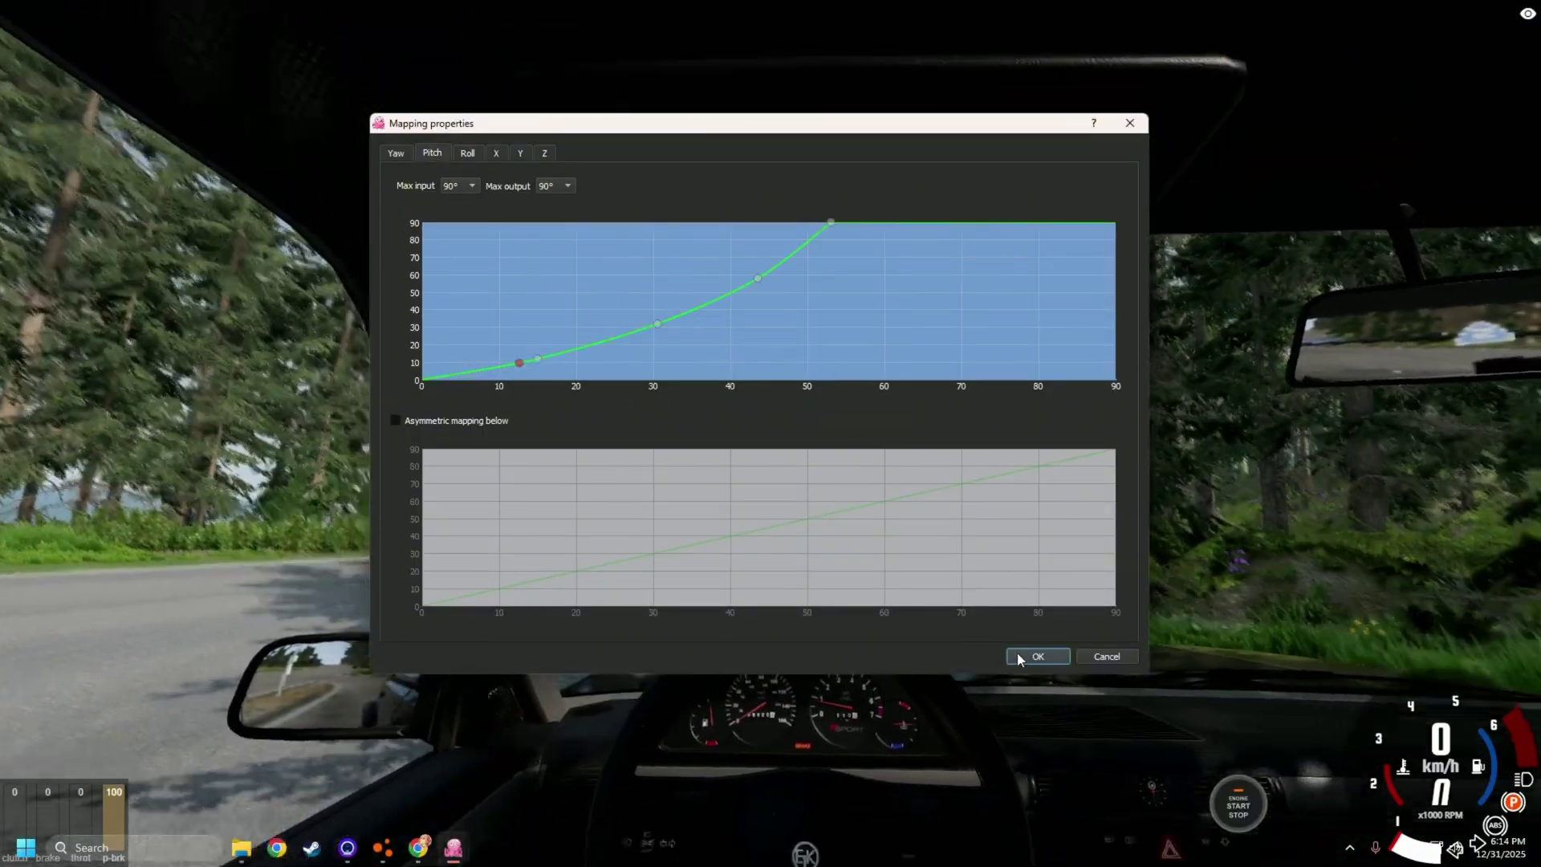
- Confirm the mapping, minimize opentrack, and drive the car down the forest road with arrow keys
{"action": "left_click", "coordinate": [1017, 652]}
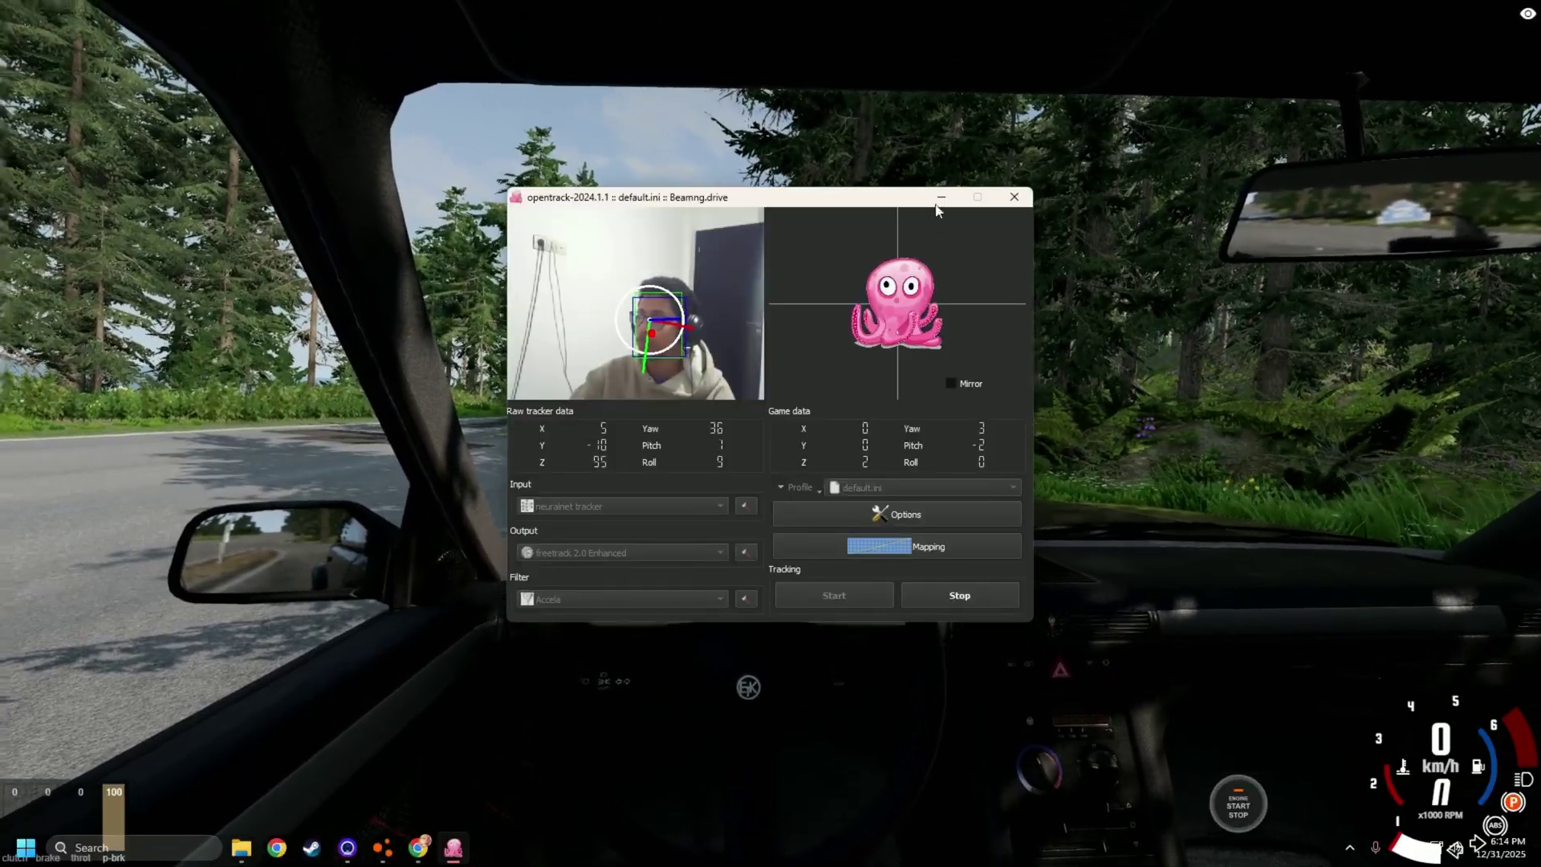
{"action": "left_click", "coordinate": [930, 200]}
{"action": "key", "text": "Up"}
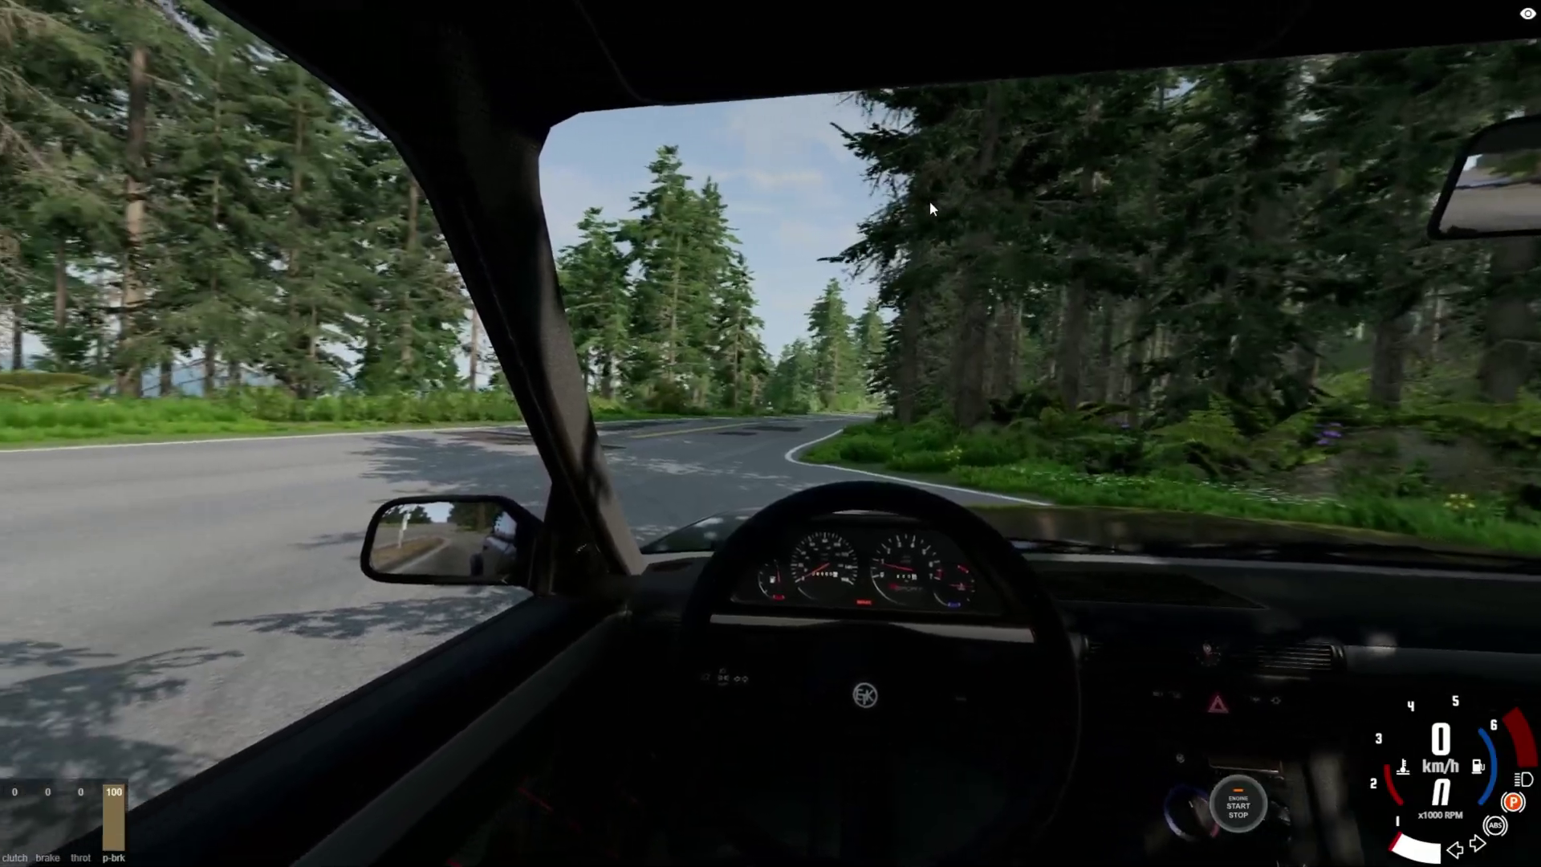
{"action": "key", "text": "Left"}
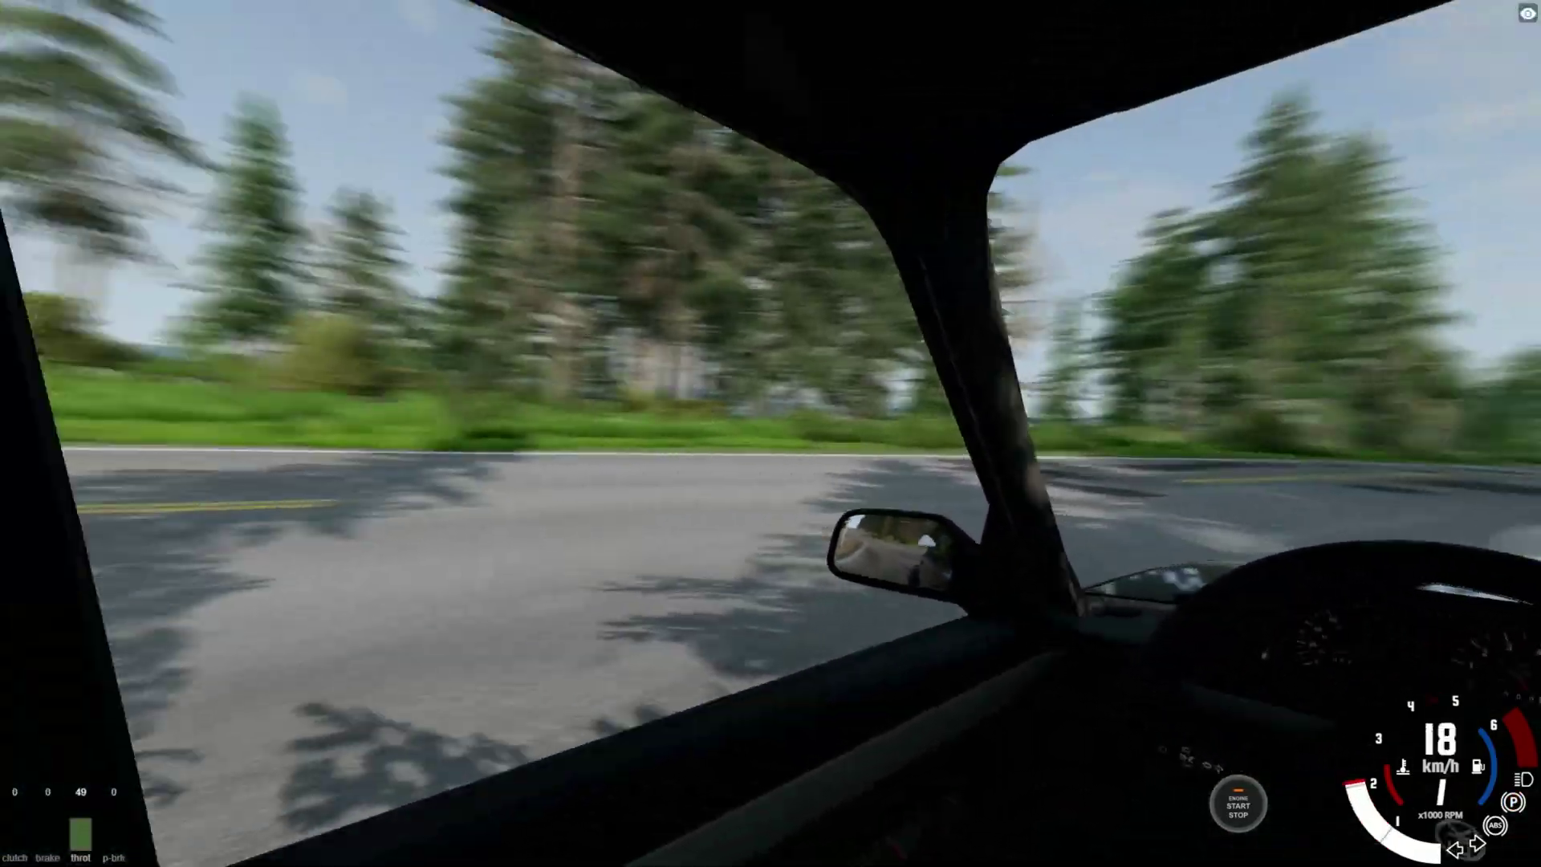
{"action": "key", "text": "Up"}
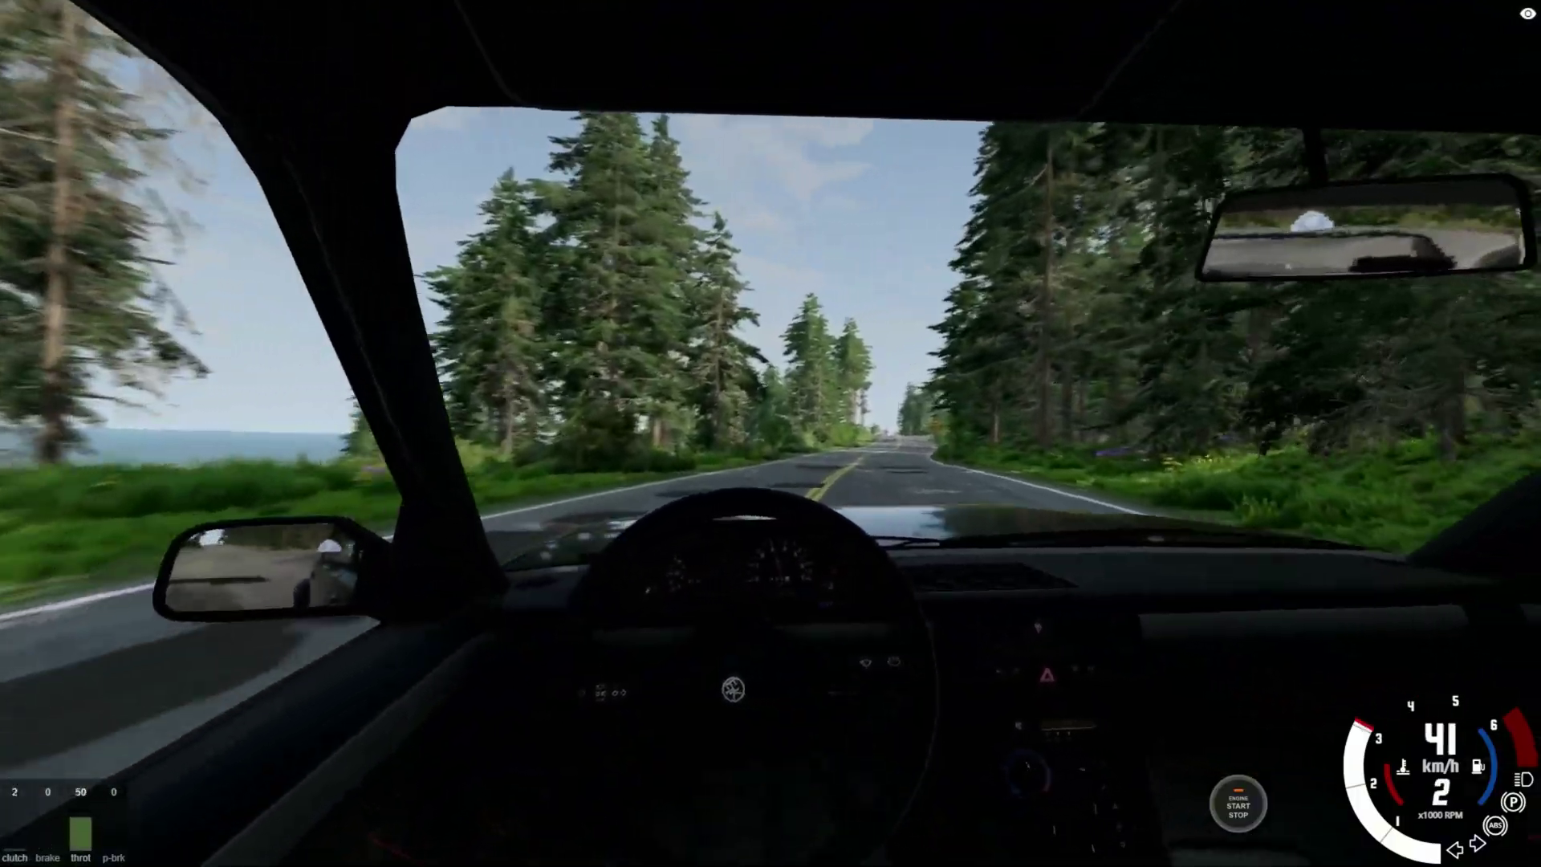